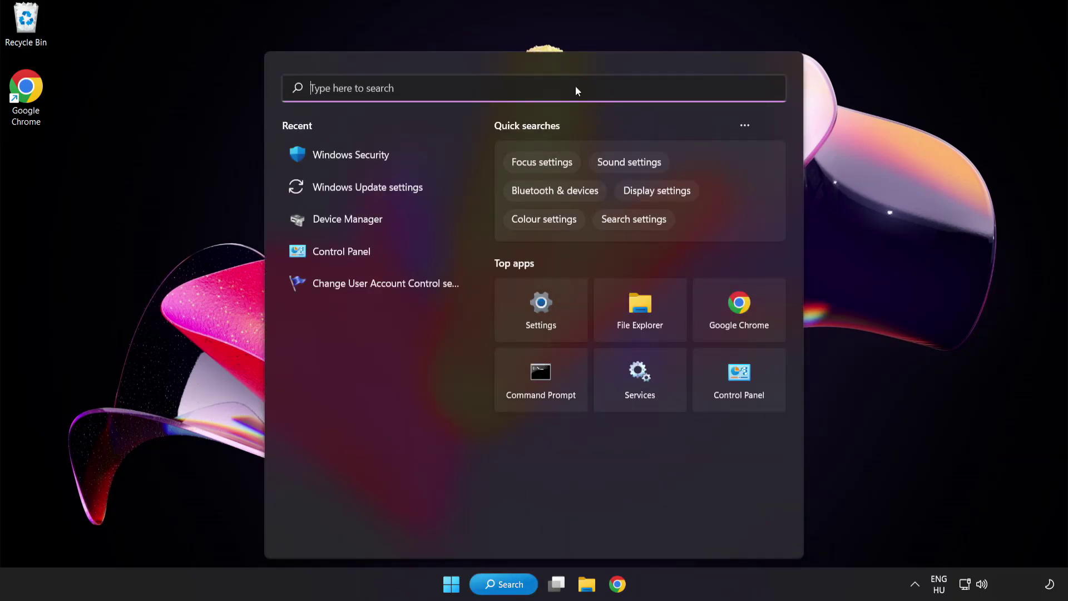
Step: Search Windows for "device manager" and open Device Manager, moving its window toward the middle of the desktop
type("device manag")
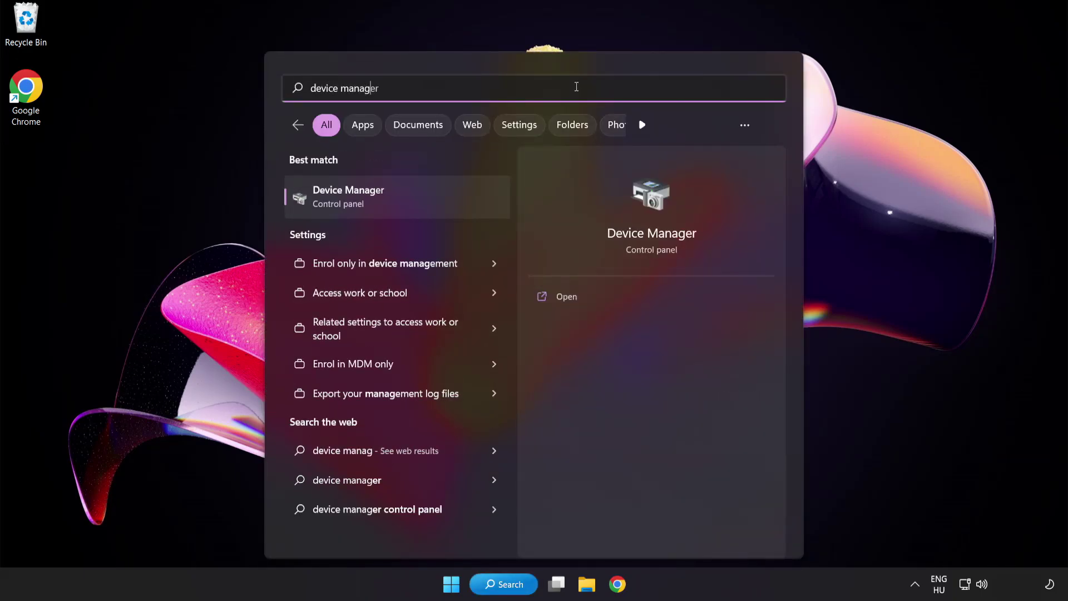
type("er")
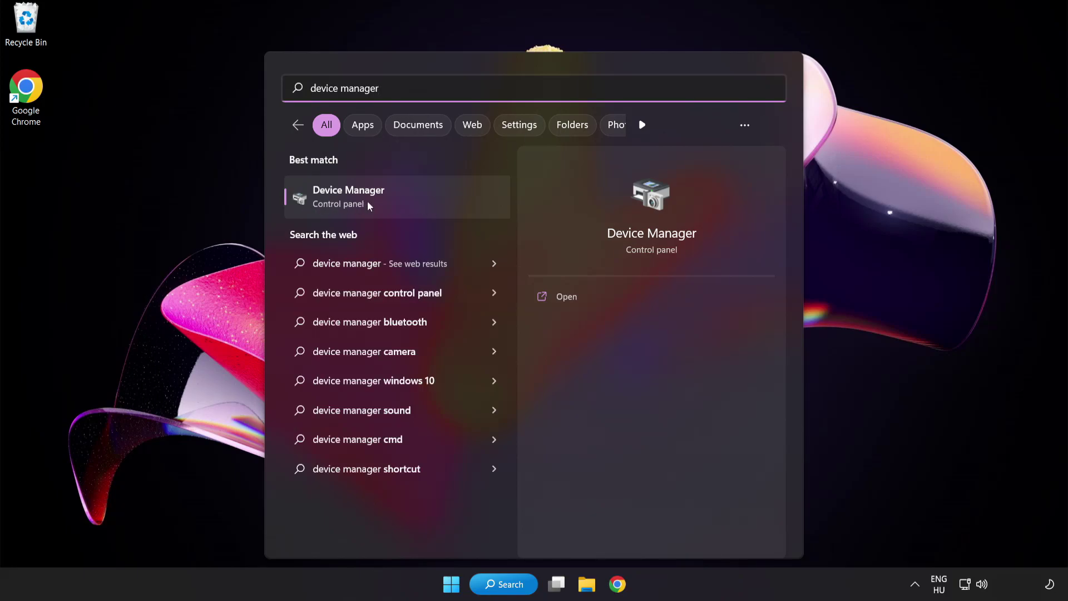
left_click(428, 205)
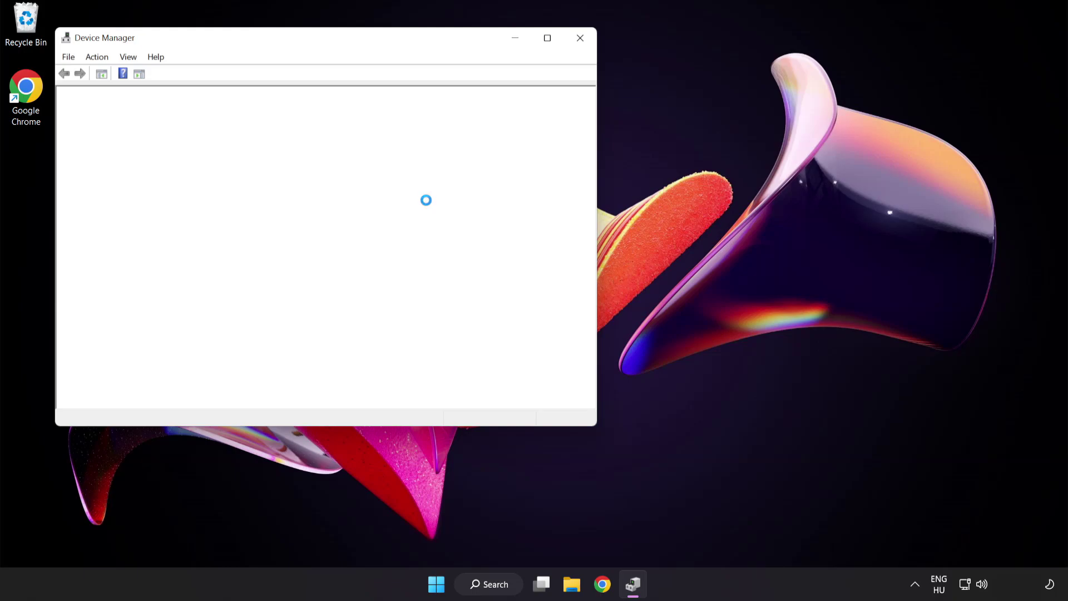
left_click_drag(346, 45, 521, 112)
Step: Run an automatic driver update for the VMware SVGA 3D display adapter and close Device Manager
left_click(300, 228)
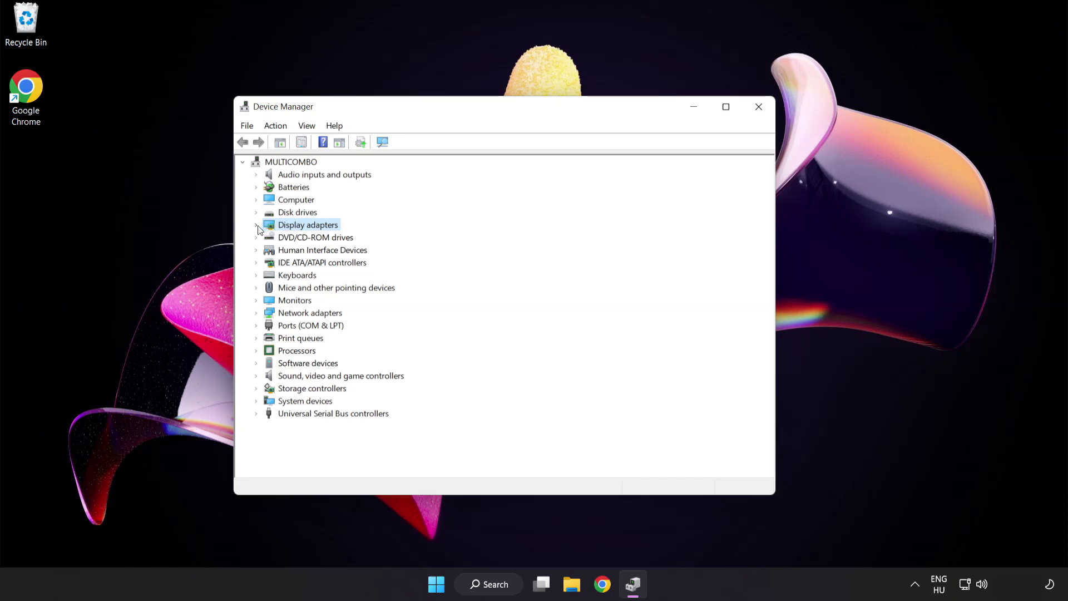
left_click(257, 226)
left_click(279, 233)
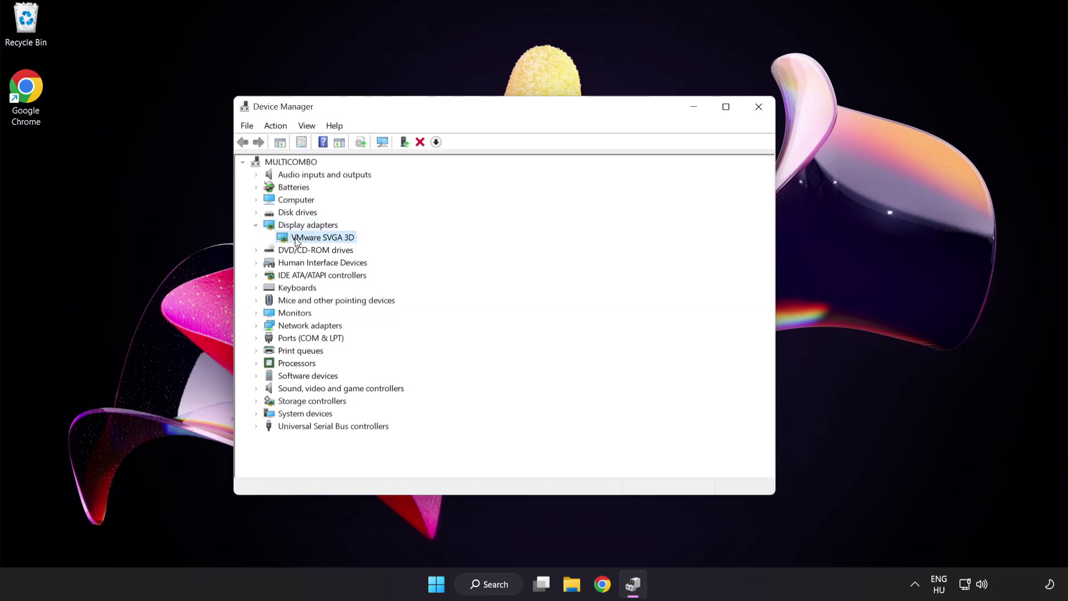
right_click(314, 238)
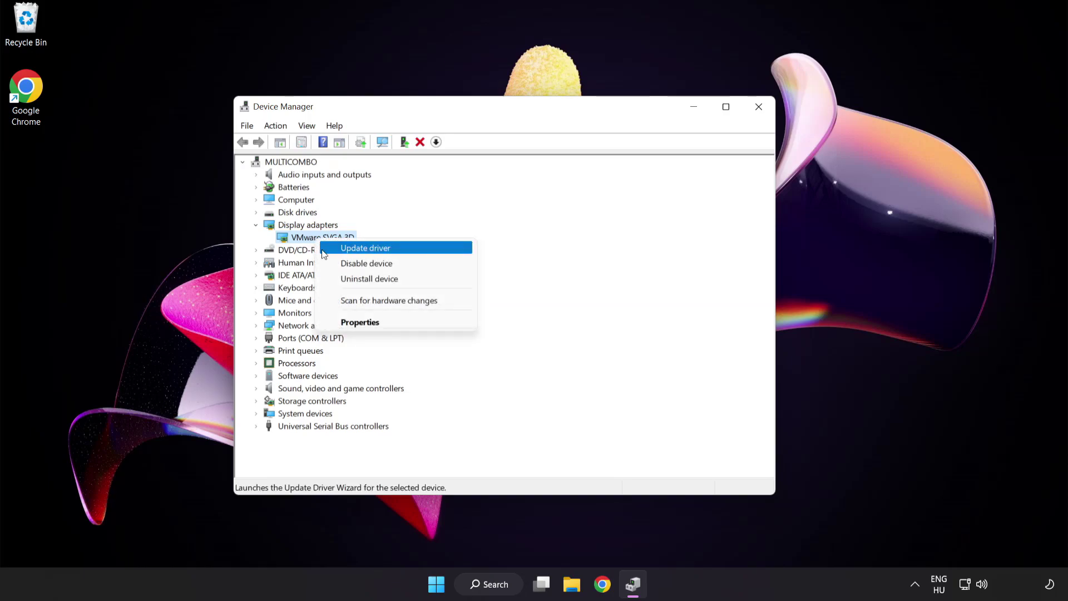
left_click(415, 250)
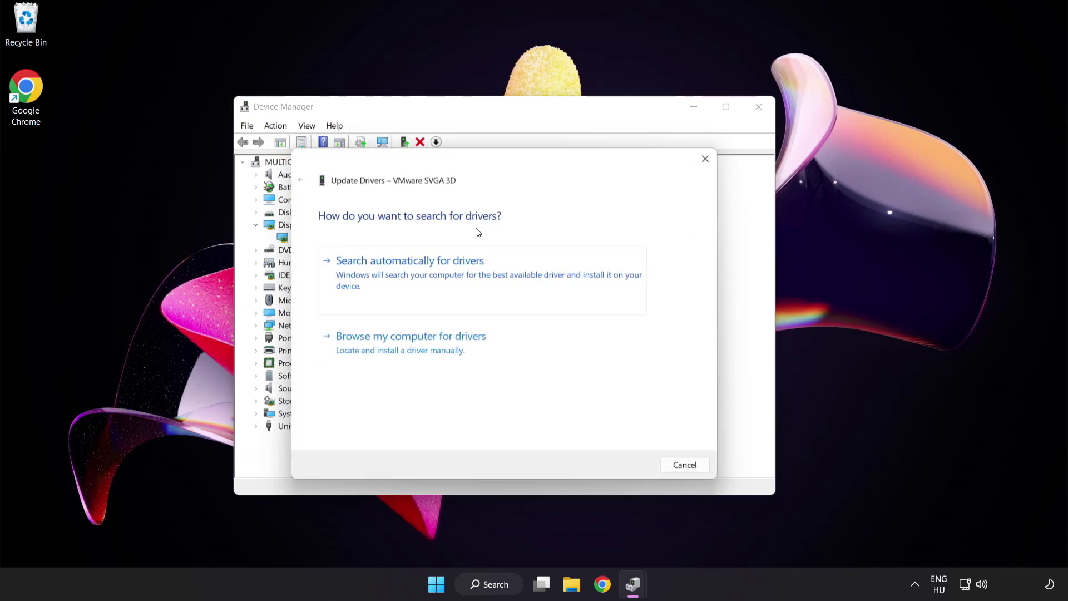
left_click(466, 277)
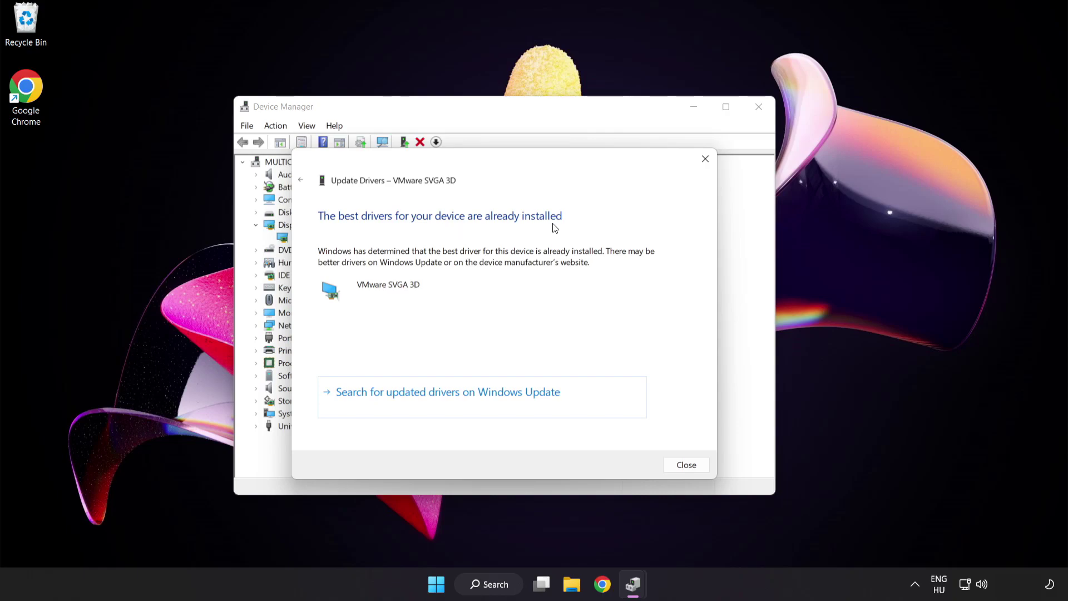
left_click(684, 467)
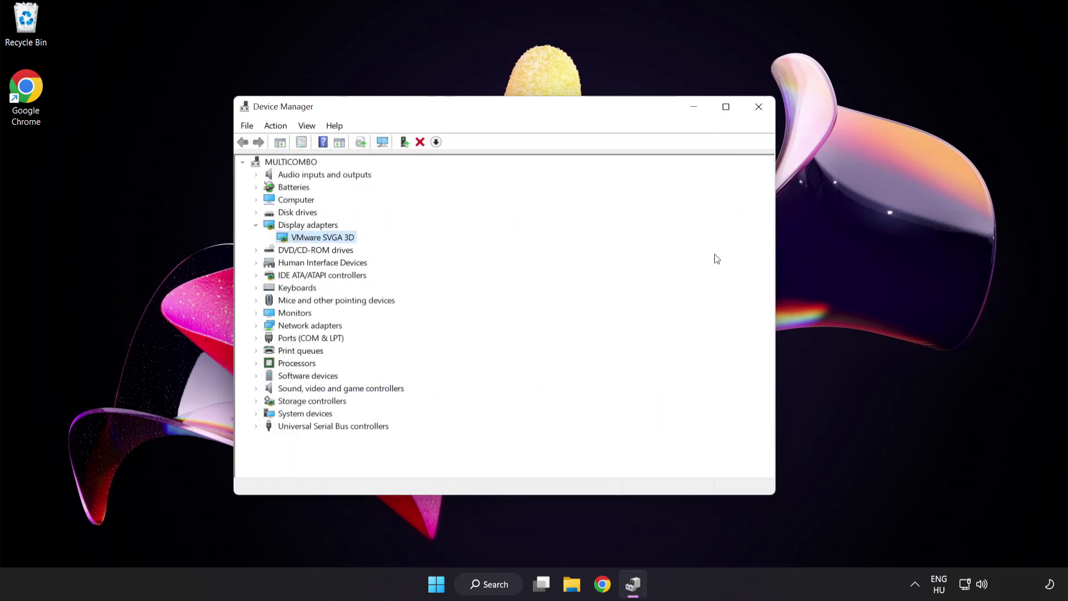
left_click(758, 107)
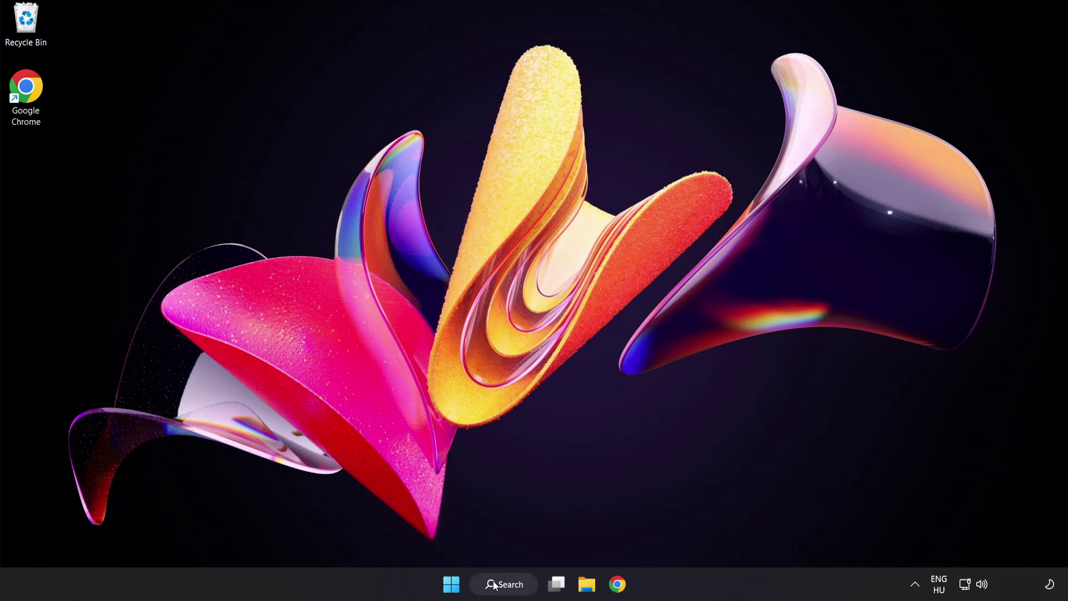
Step: Find the Windows Update settings by searching for "update", check for updates, and close Settings
left_click(511, 587)
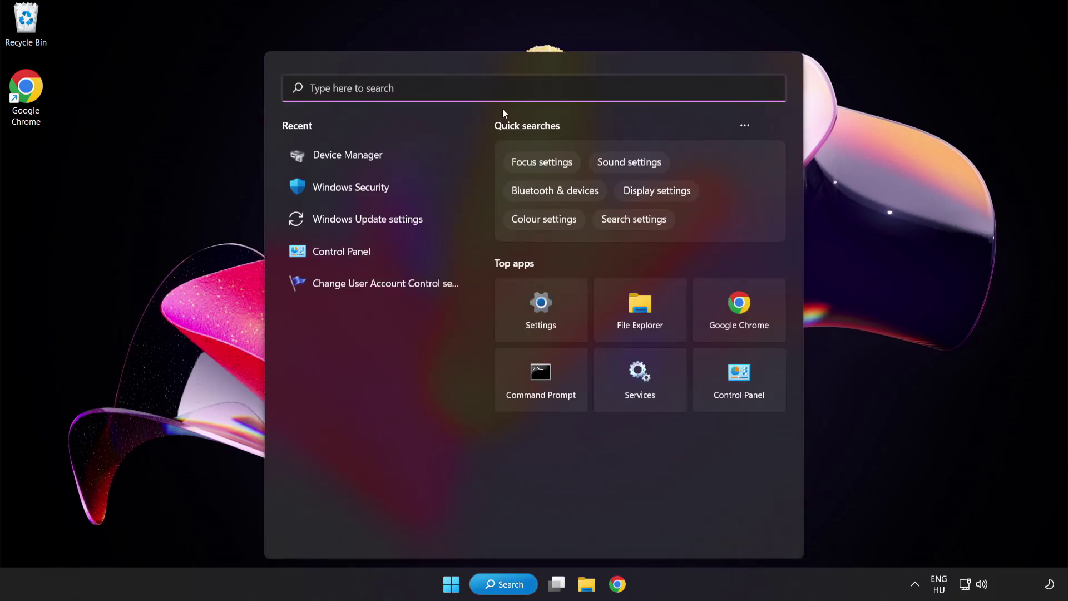
type("update")
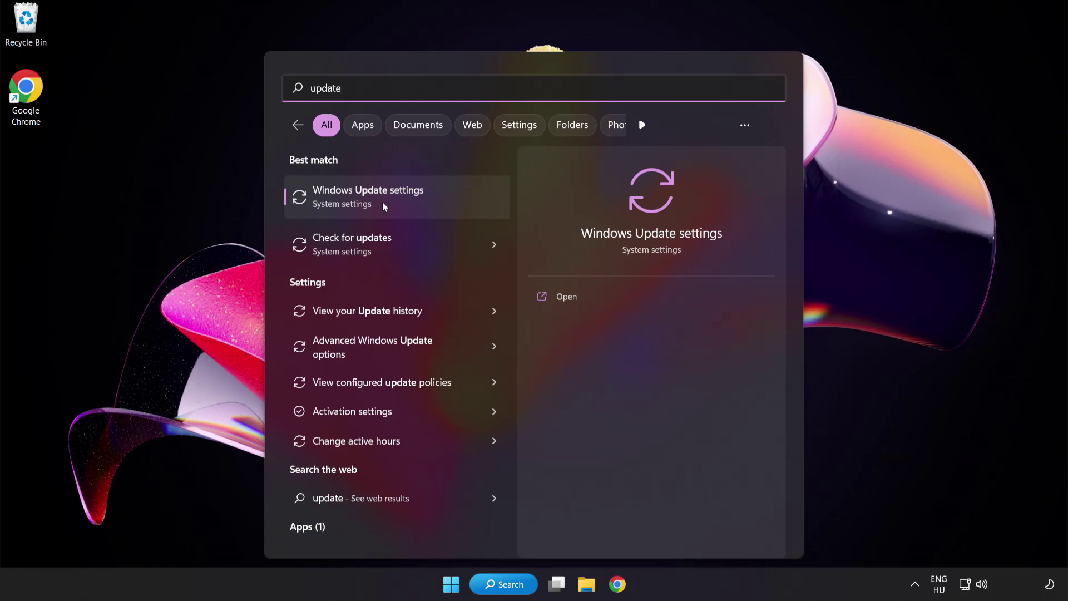
left_click(408, 203)
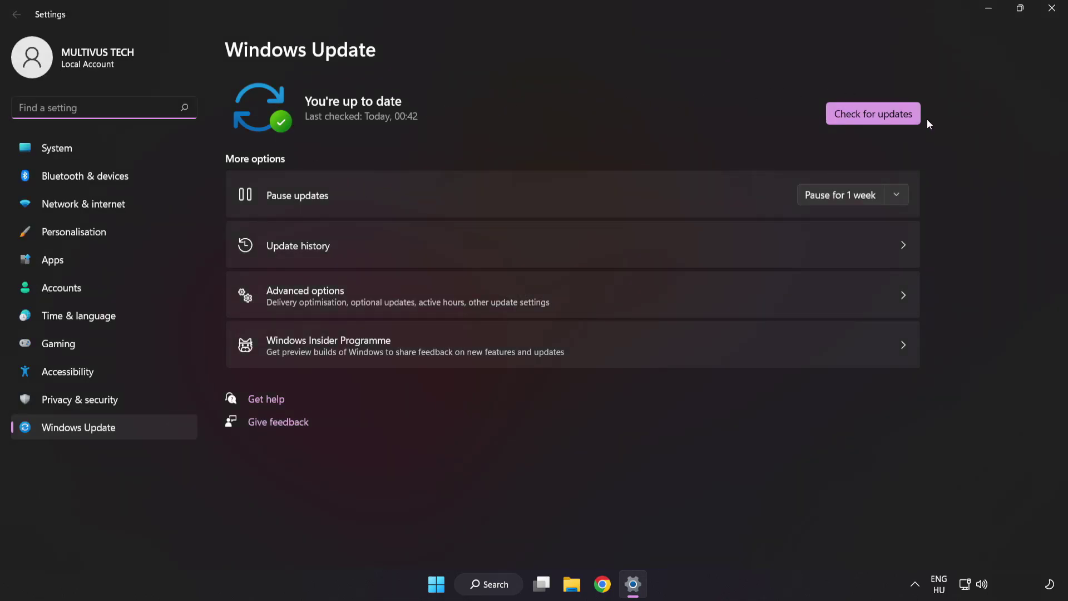
left_click(870, 120)
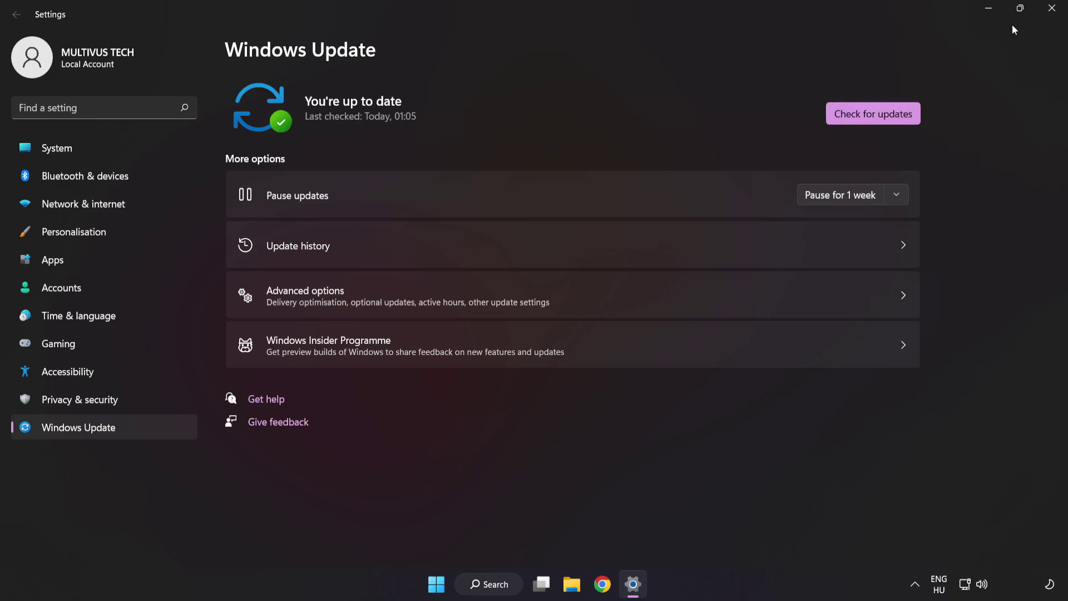
left_click(1051, 15)
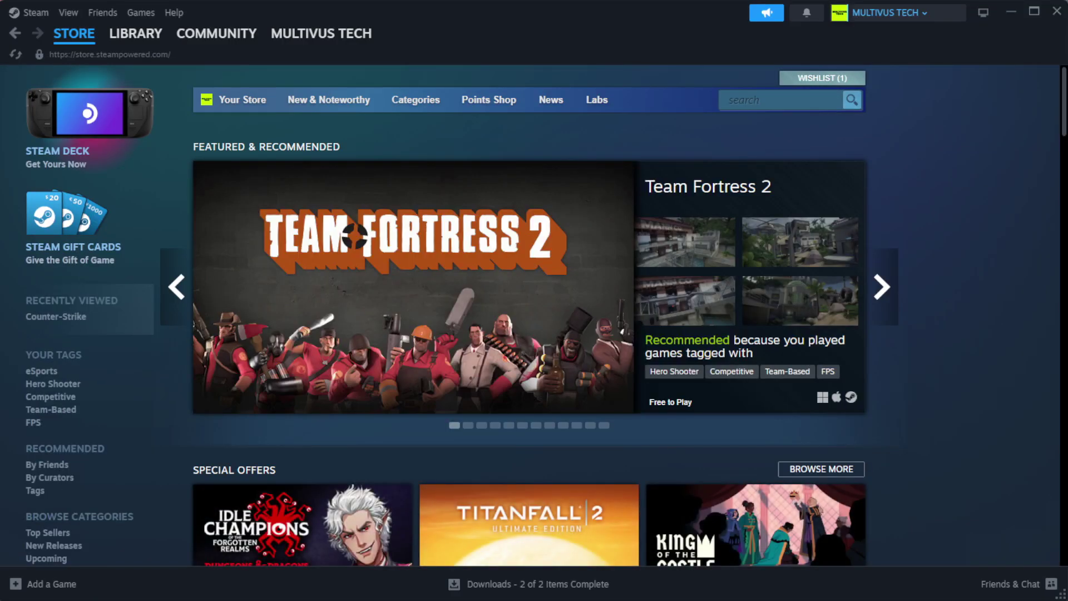
Step: In the Steam library, verify the integrity of the installed files of the favorite game YOUR NOT WORKING GAME
mouse_move(131, 42)
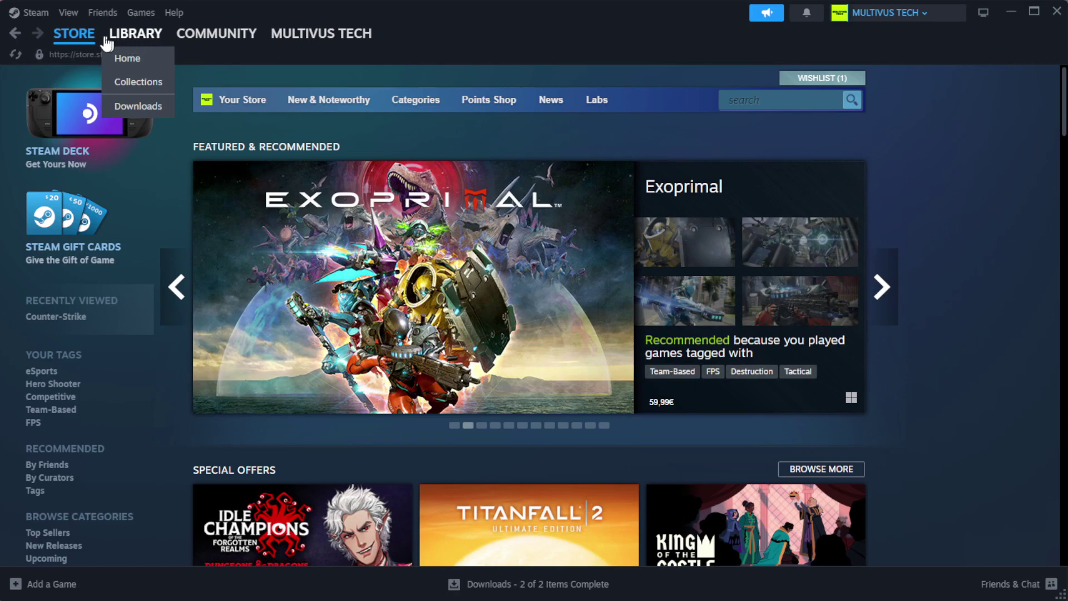
left_click(153, 60)
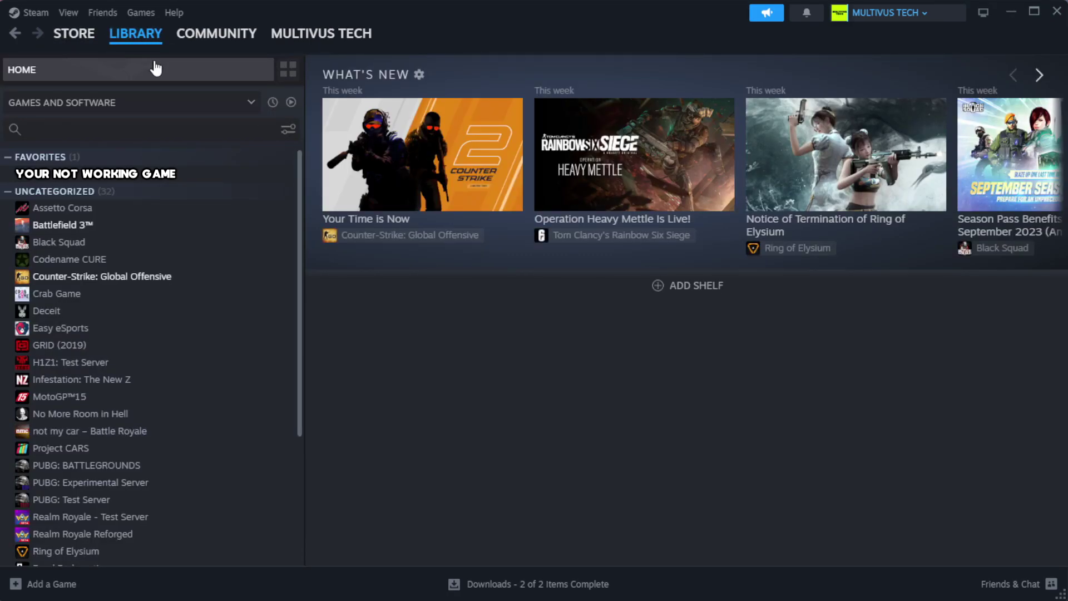
right_click(263, 176)
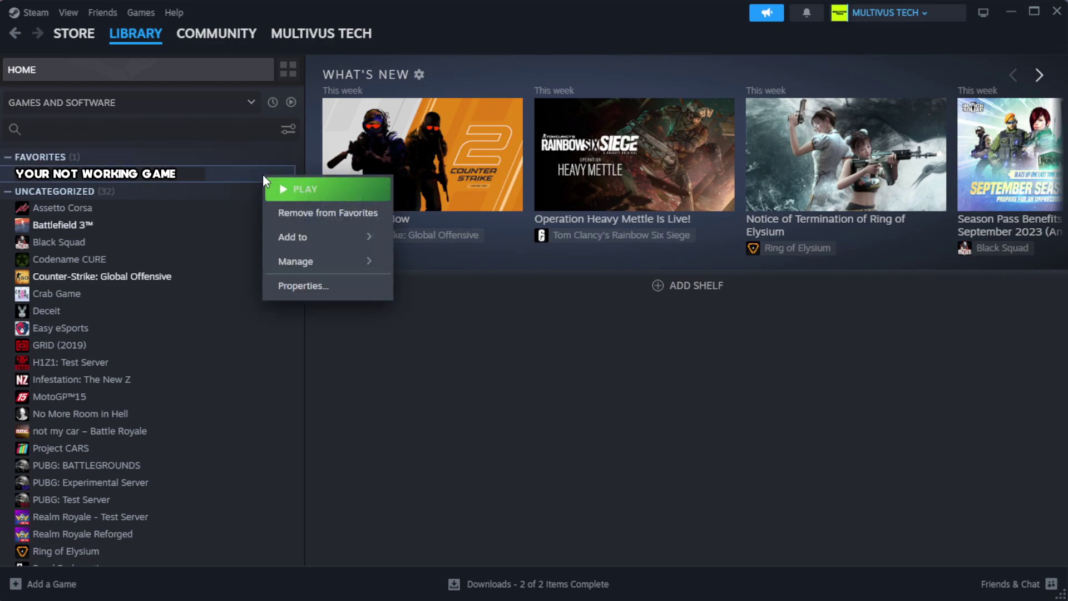
left_click(338, 290)
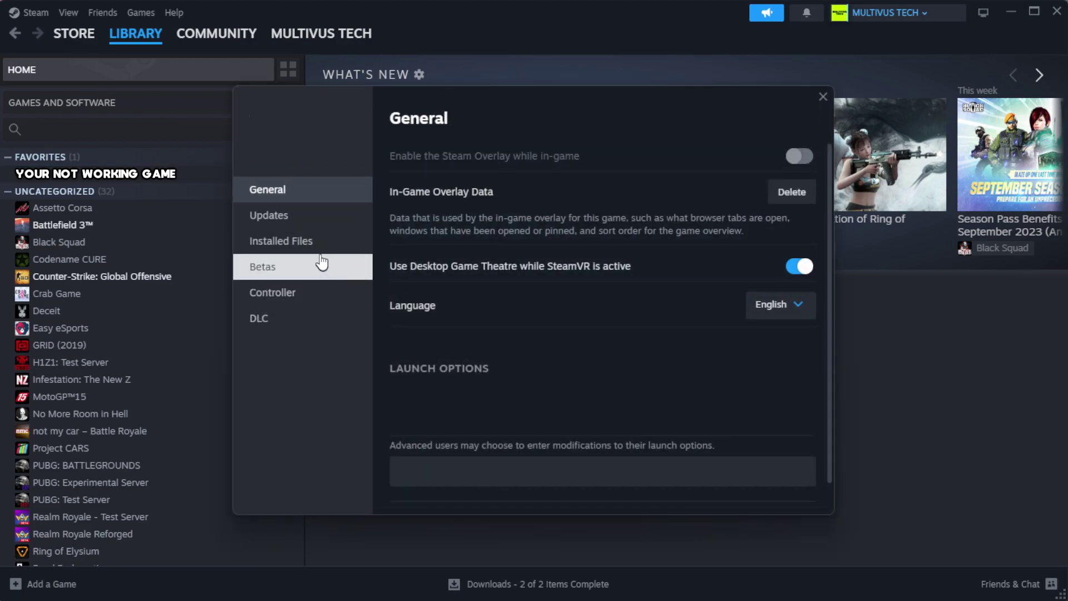
left_click(351, 254)
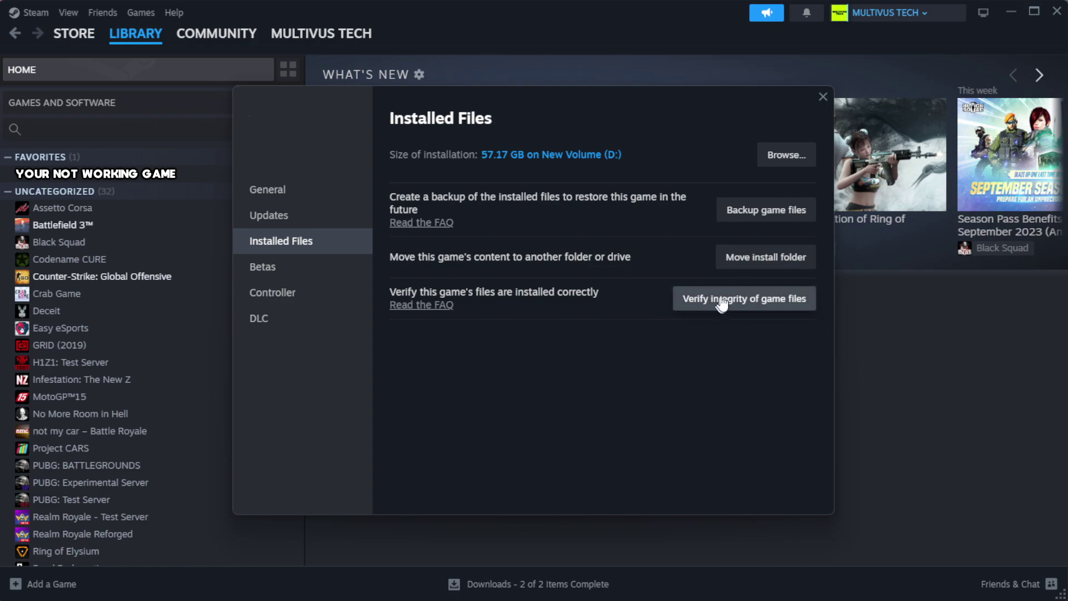
left_click(750, 306)
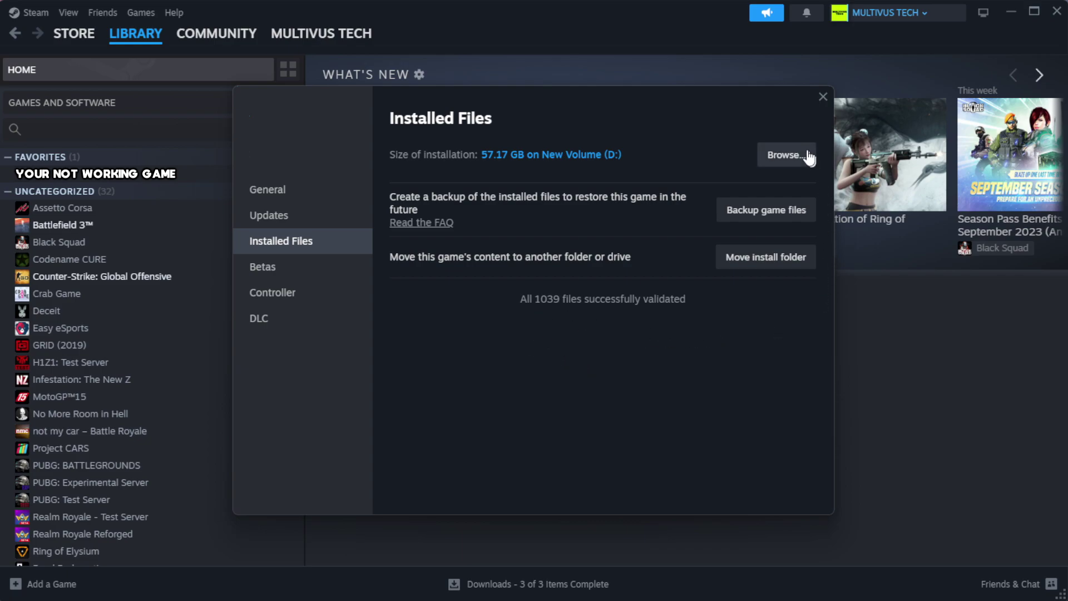
Step: Browse to the game's installation folder and open the properties of the YOUR NOT WORKING GAME shortcut
left_click(786, 155)
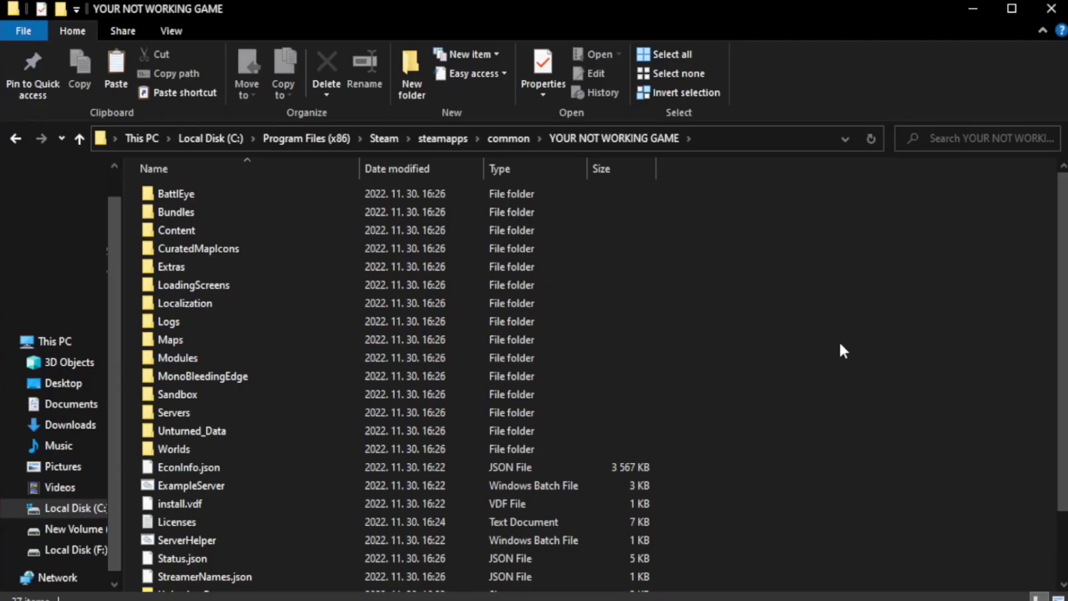
left_click_drag(1064, 334, 1066, 400)
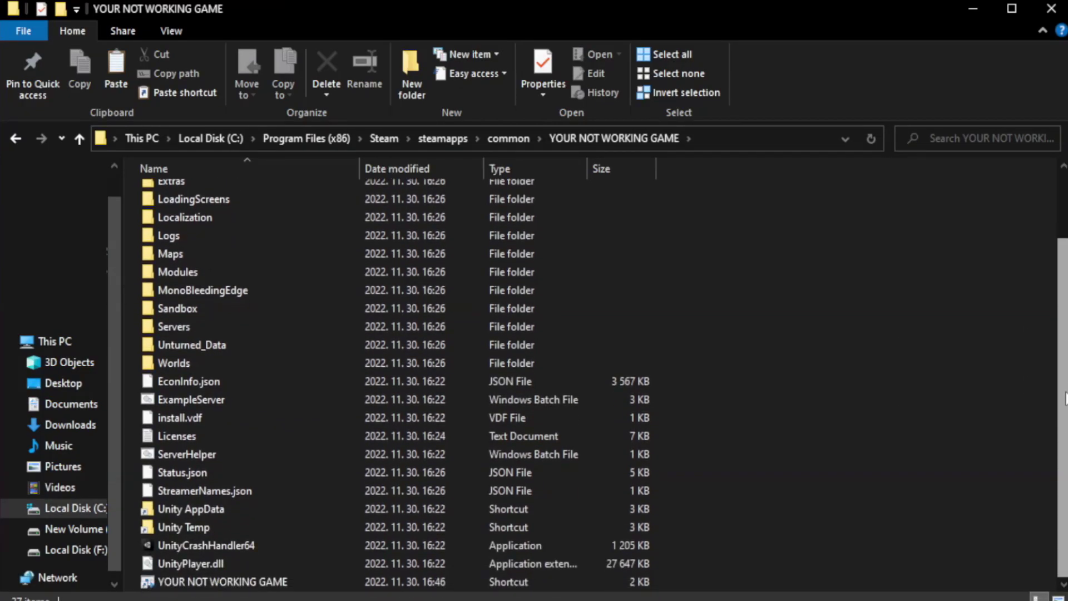
left_click(384, 581)
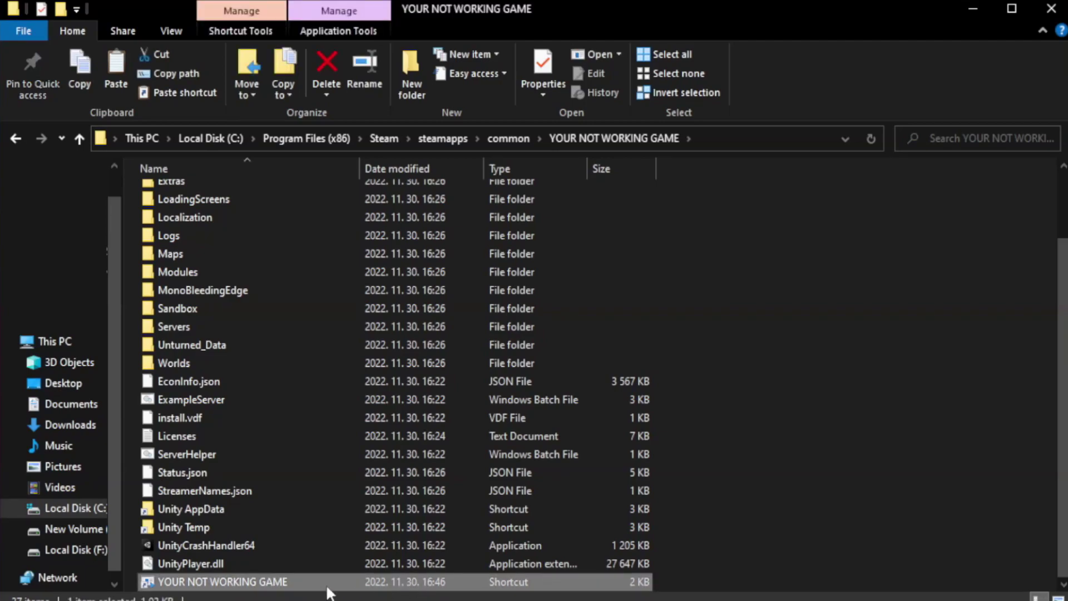
right_click(357, 585)
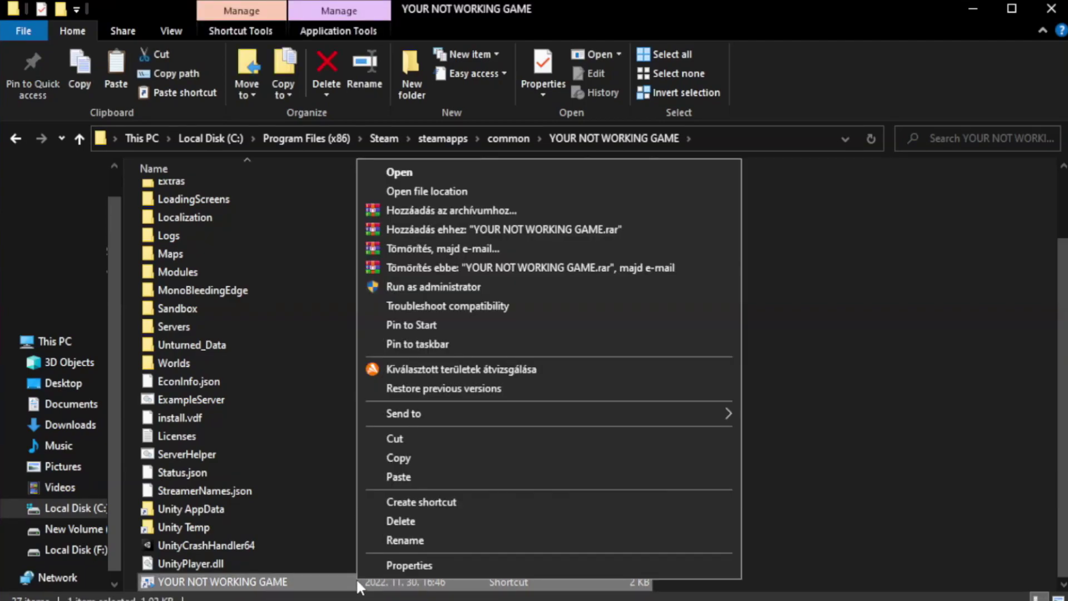
left_click(544, 563)
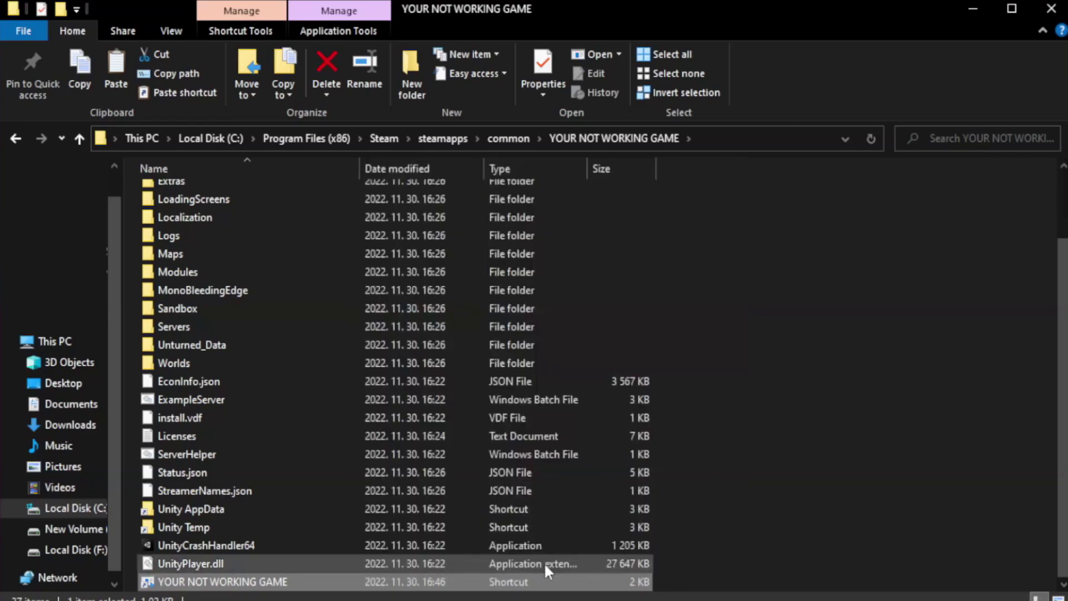
left_click_drag(534, 303, 537, 115)
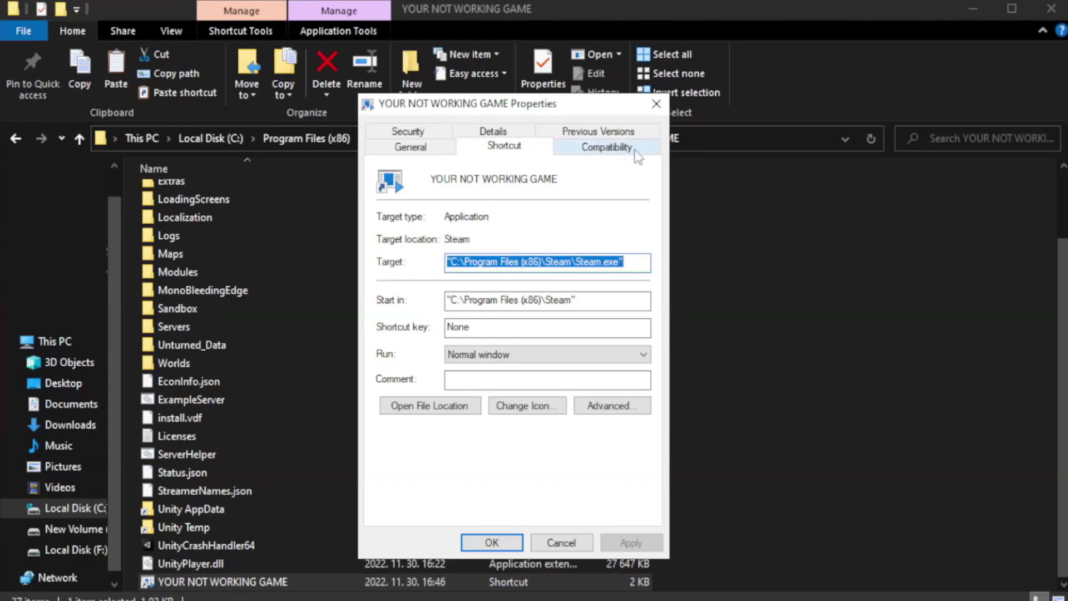
Step: Set the shortcut to Windows 8 compatibility mode, disable fullscreen optimizations, run it as an administrator, and apply the settings
left_click(601, 150)
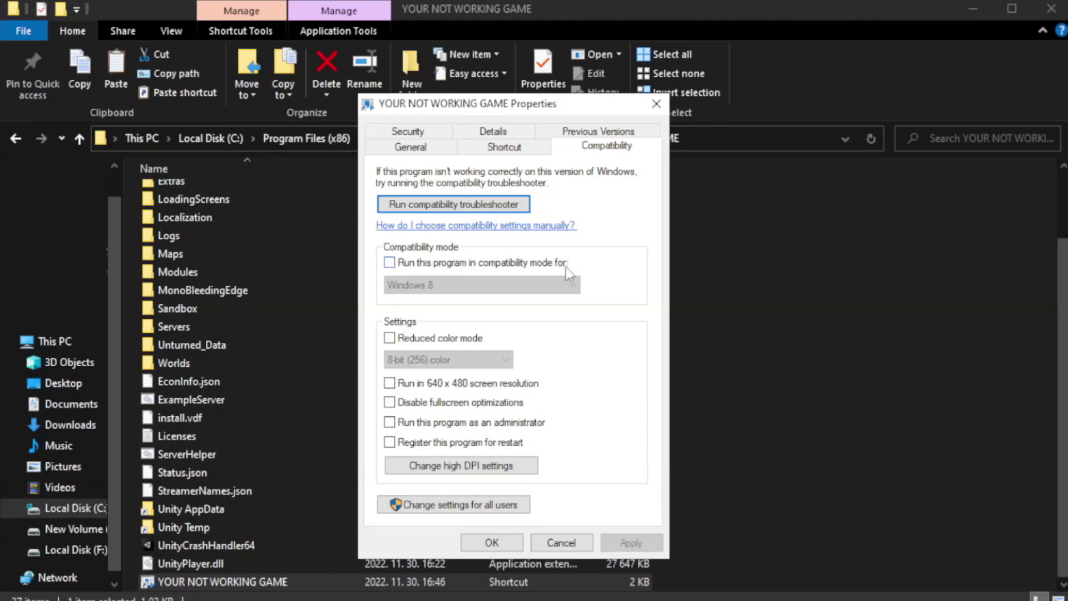
left_click(425, 268)
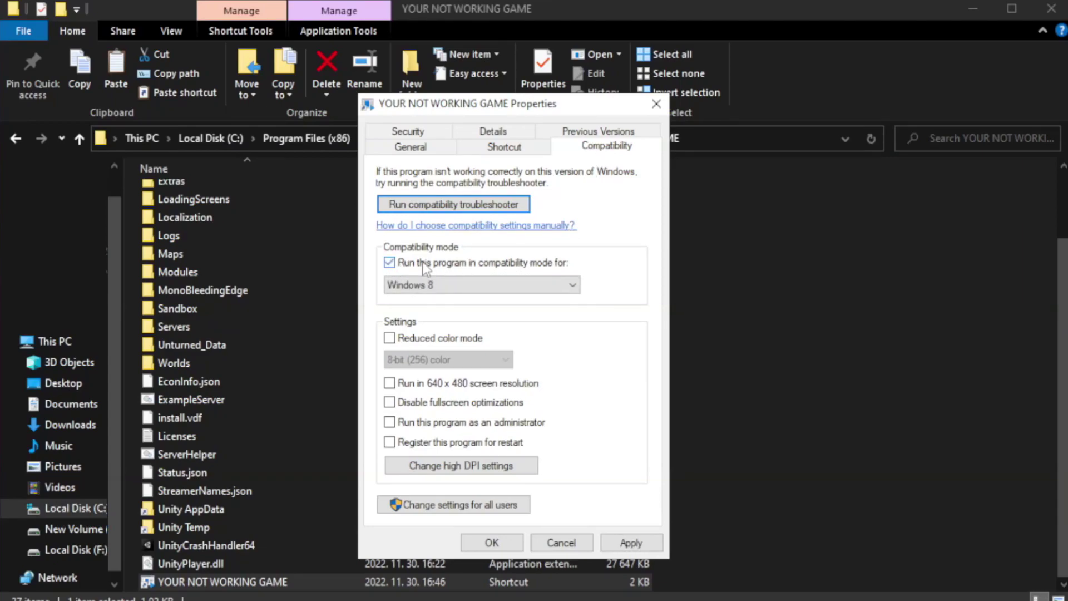
left_click(482, 286)
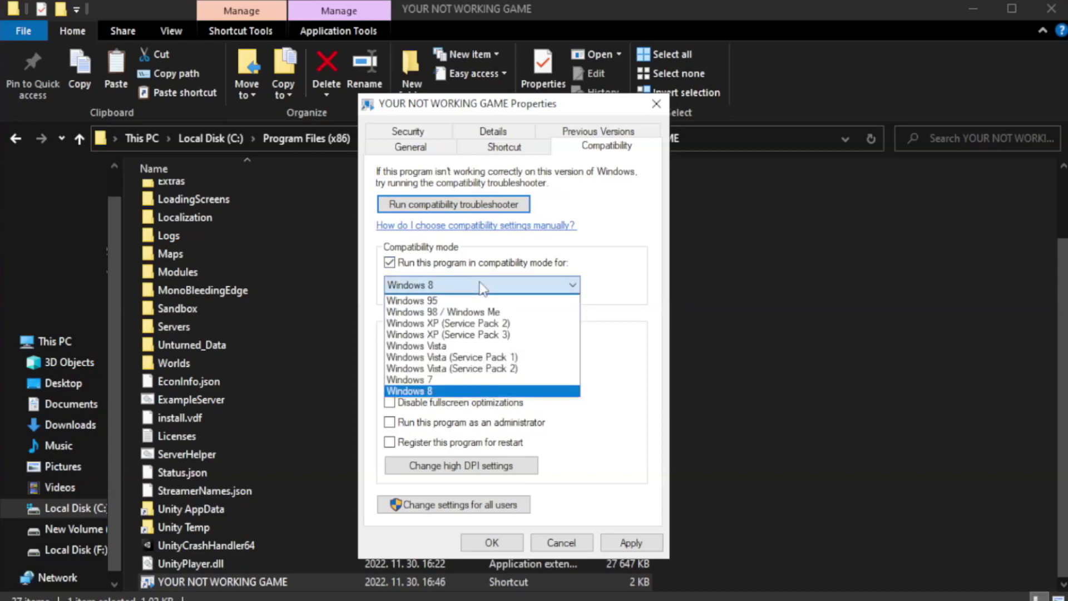
left_click(454, 391)
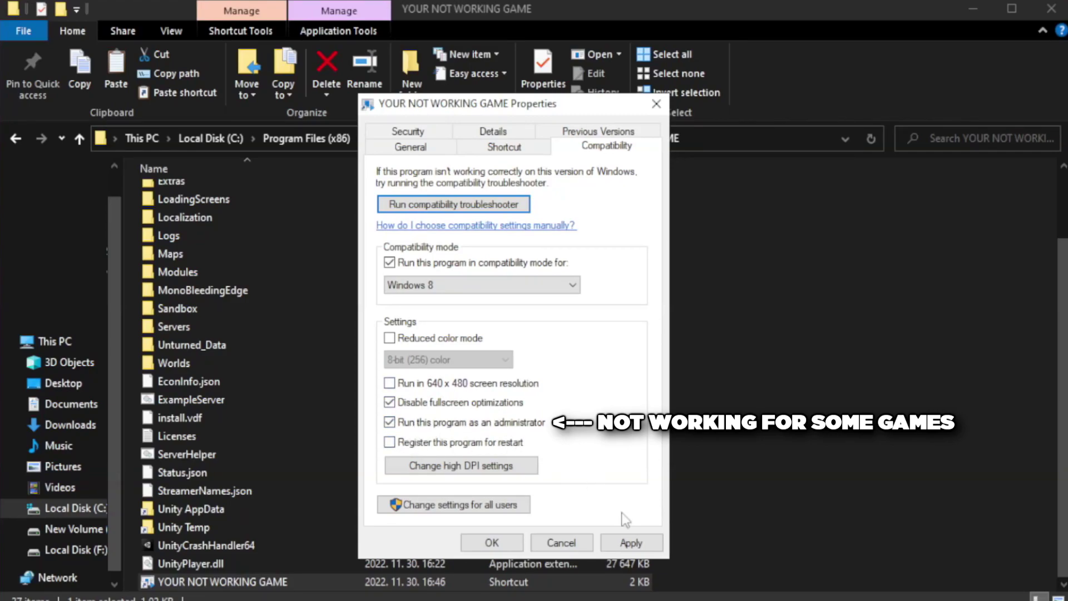
left_click(631, 543)
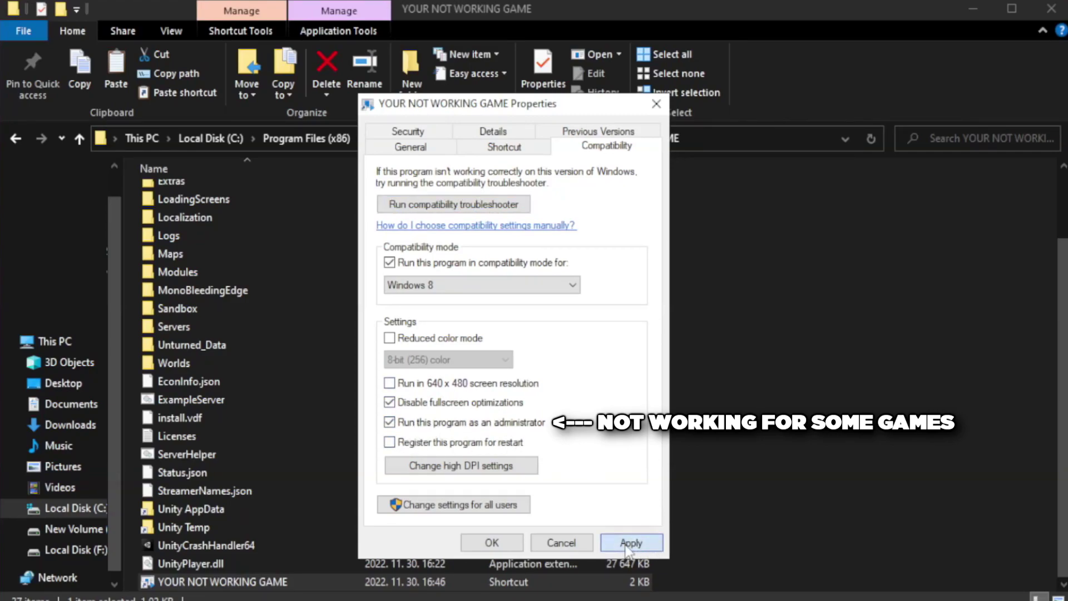
left_click(492, 543)
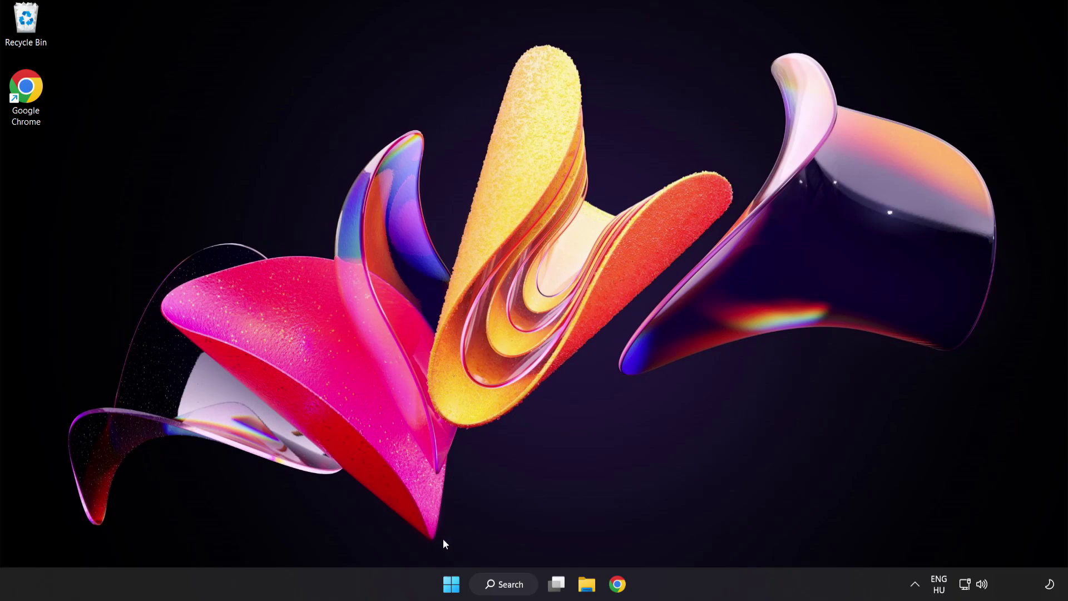
Step: In Task Manager, disable the startup apps Cortana, Phone Link, Terminal and Windows Security notification icon, and close Task Manager
right_click(455, 588)
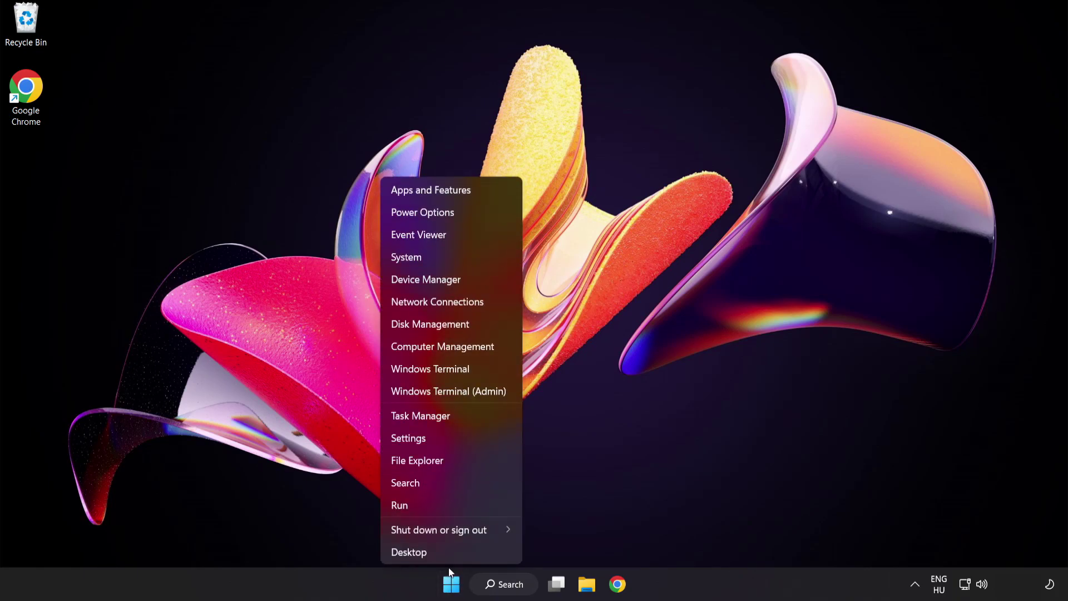
left_click(462, 417)
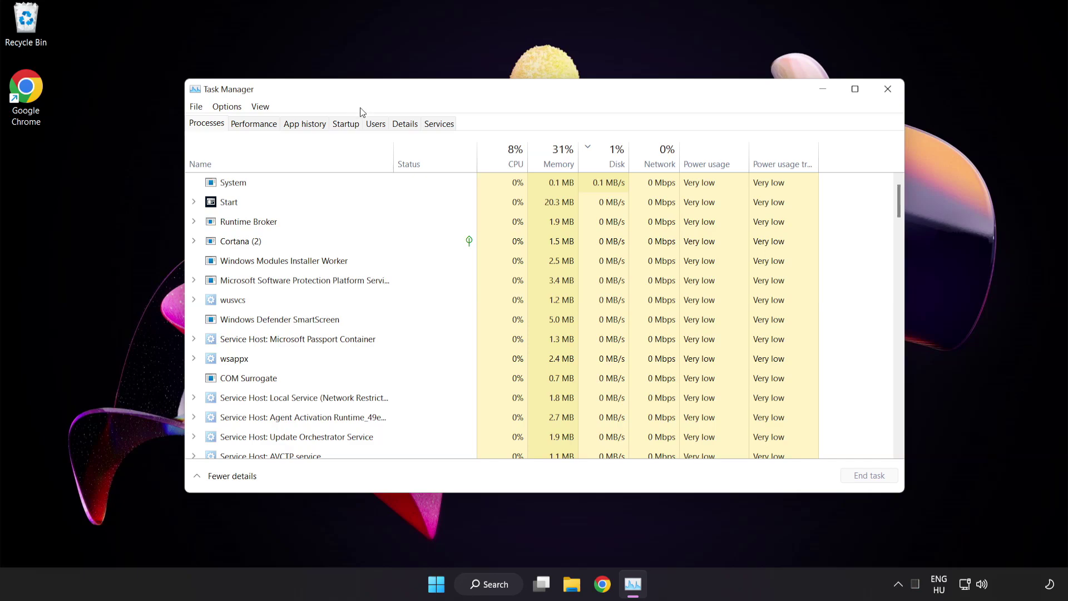
left_click(346, 123)
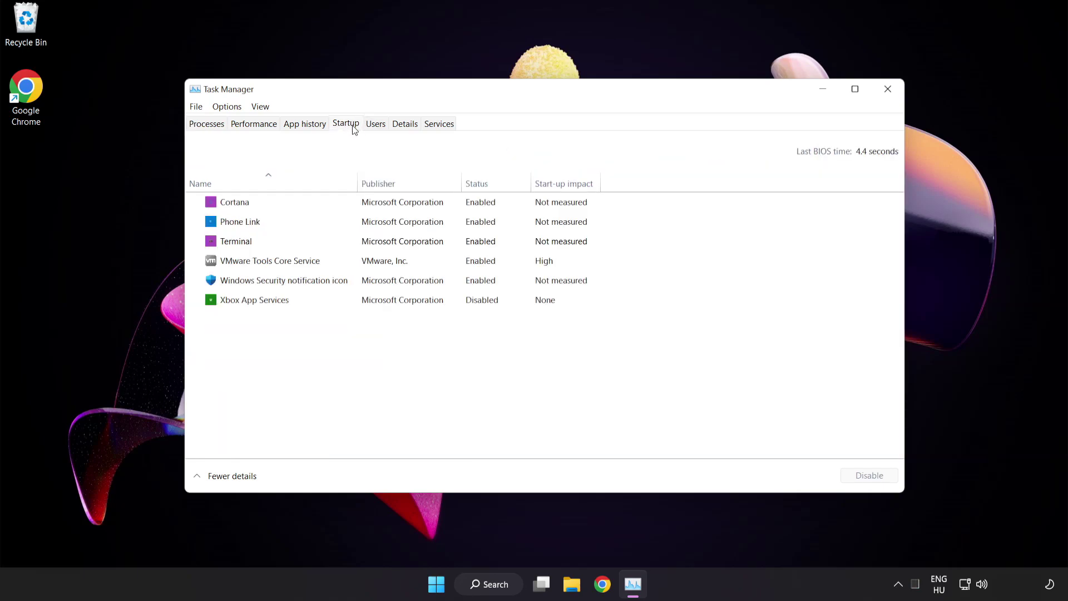
left_click(356, 208)
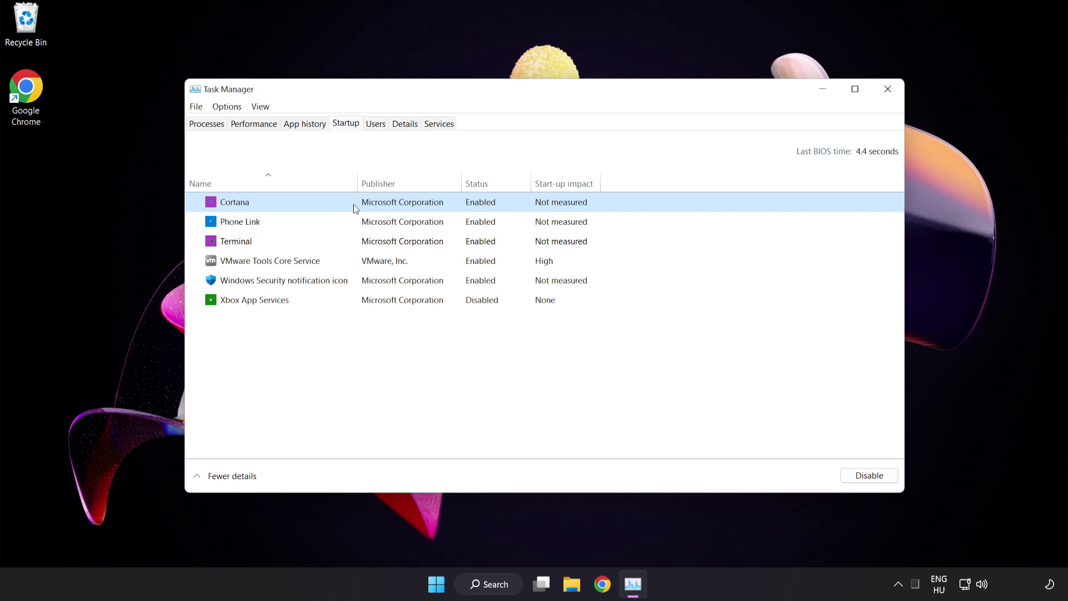
left_click(875, 482)
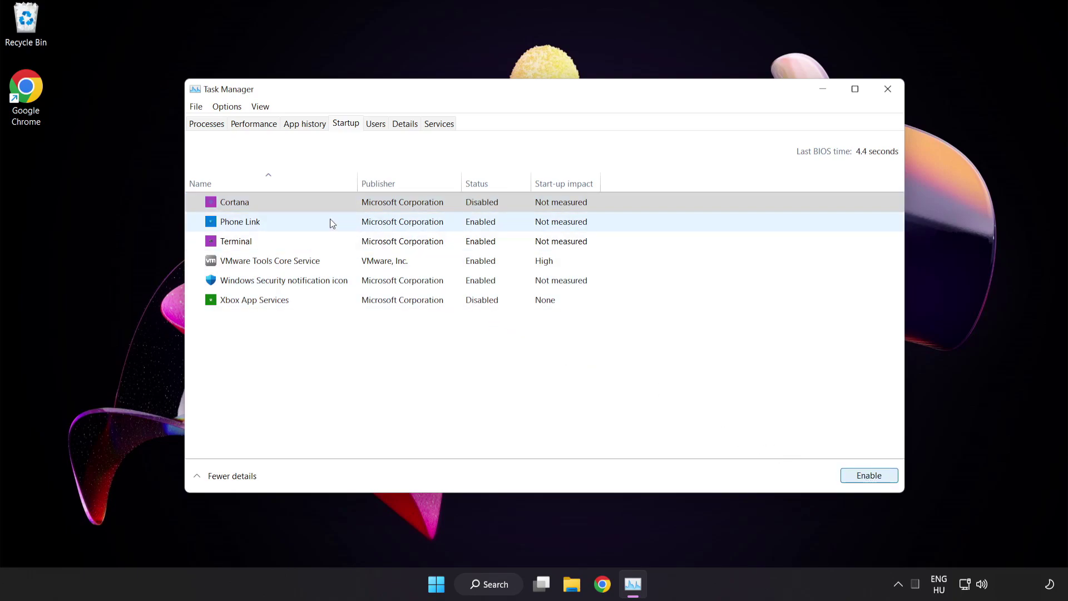
left_click(329, 219)
left_click(867, 478)
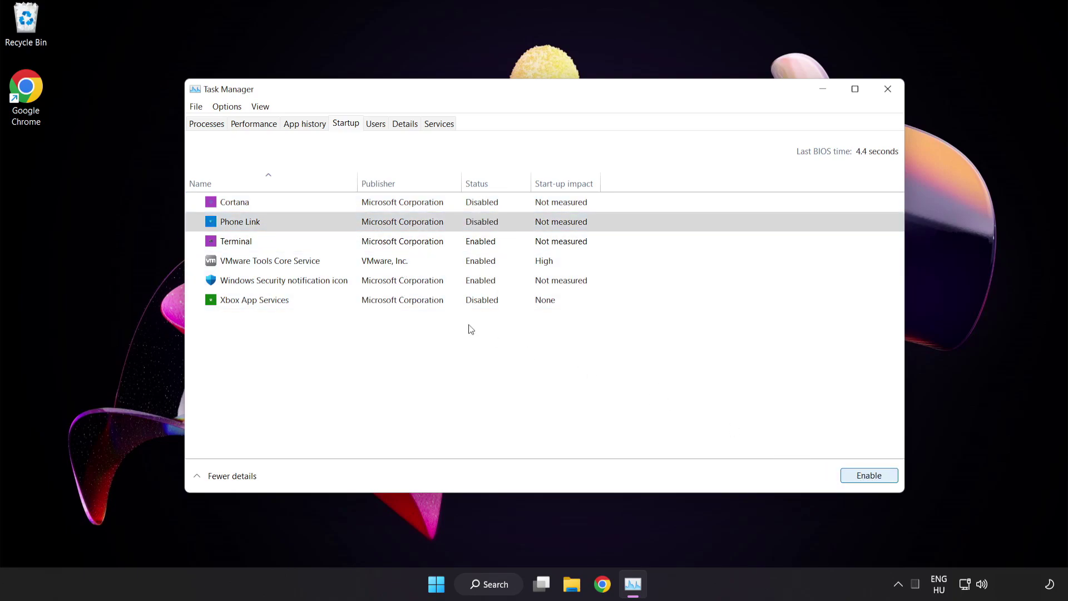
left_click(338, 242)
left_click(868, 476)
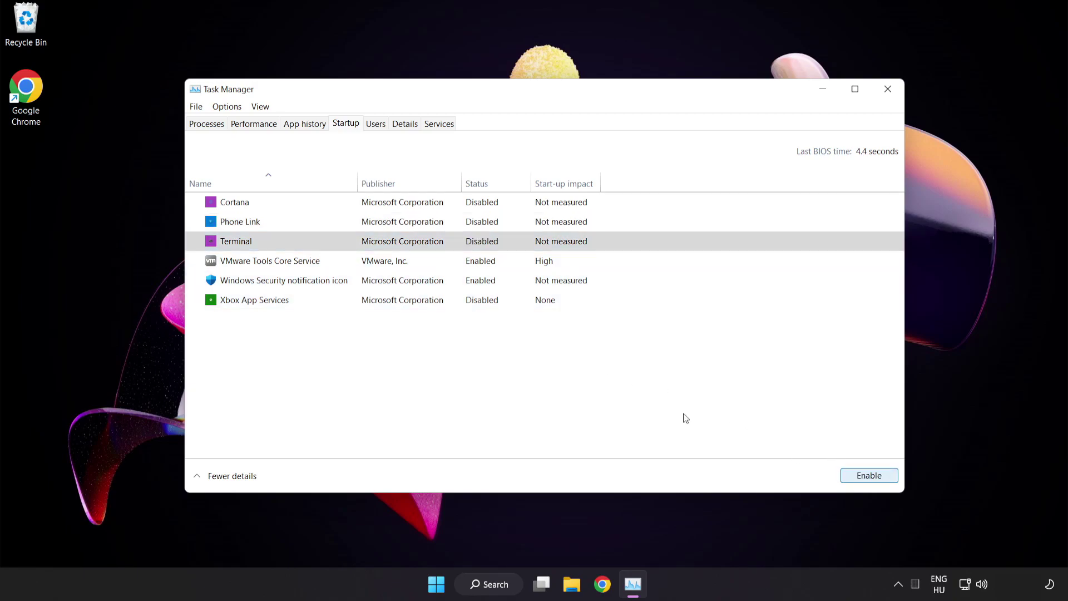
left_click(362, 285)
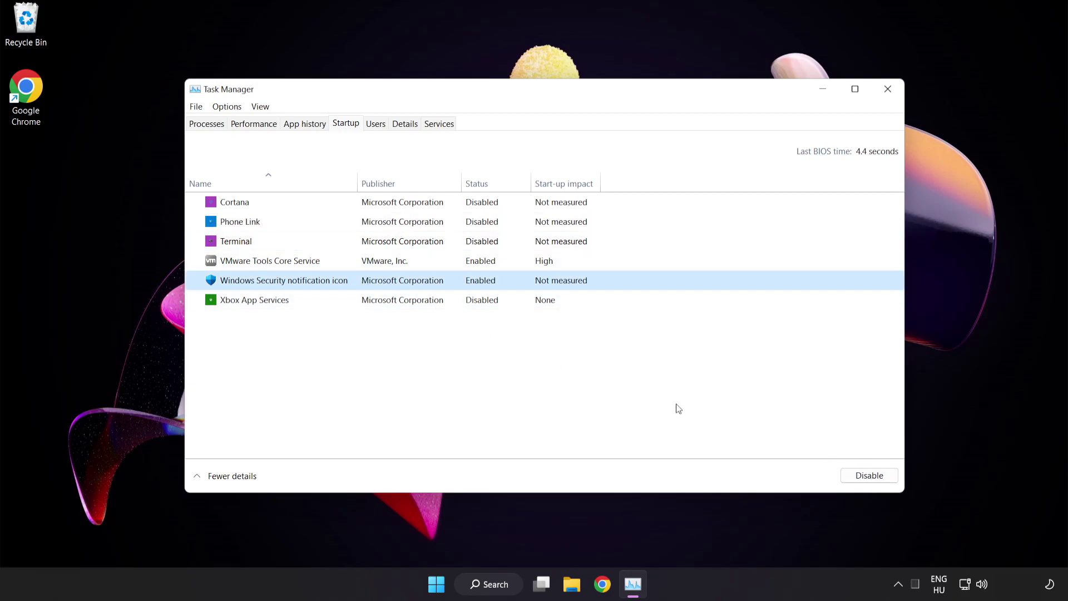
left_click(842, 476)
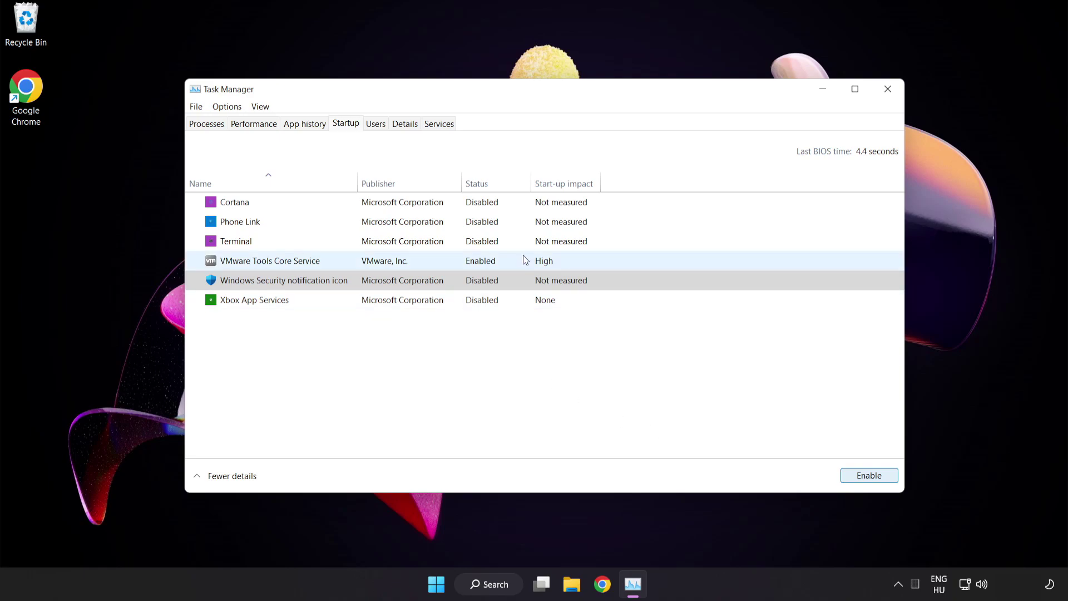
left_click(889, 91)
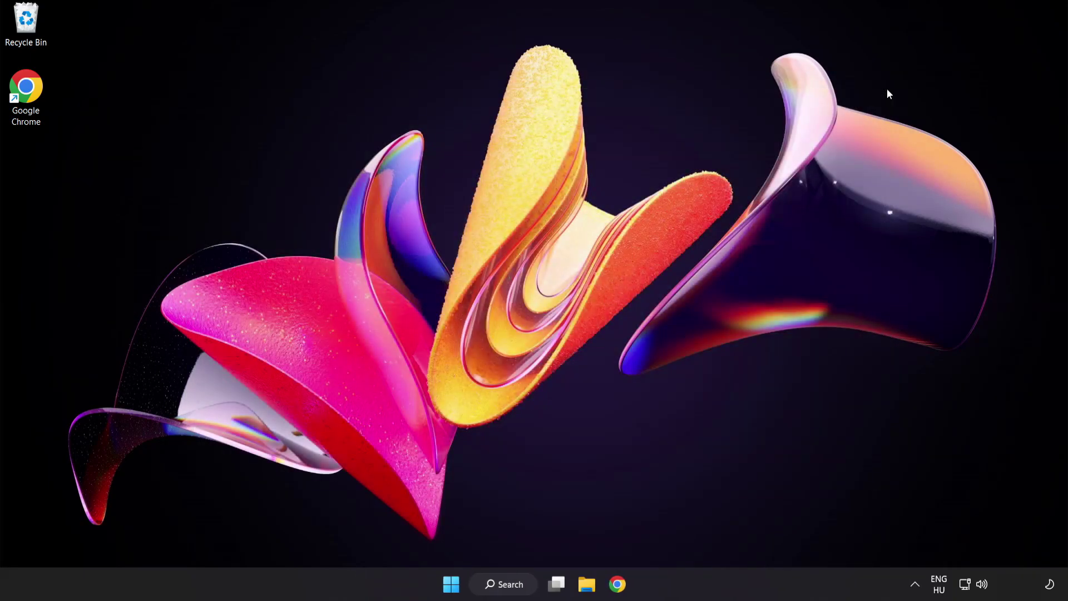
Step: Switch to Google Chrome and download the English DirectX End-User Runtime Web Installer from the Microsoft Download Center page
left_click(617, 585)
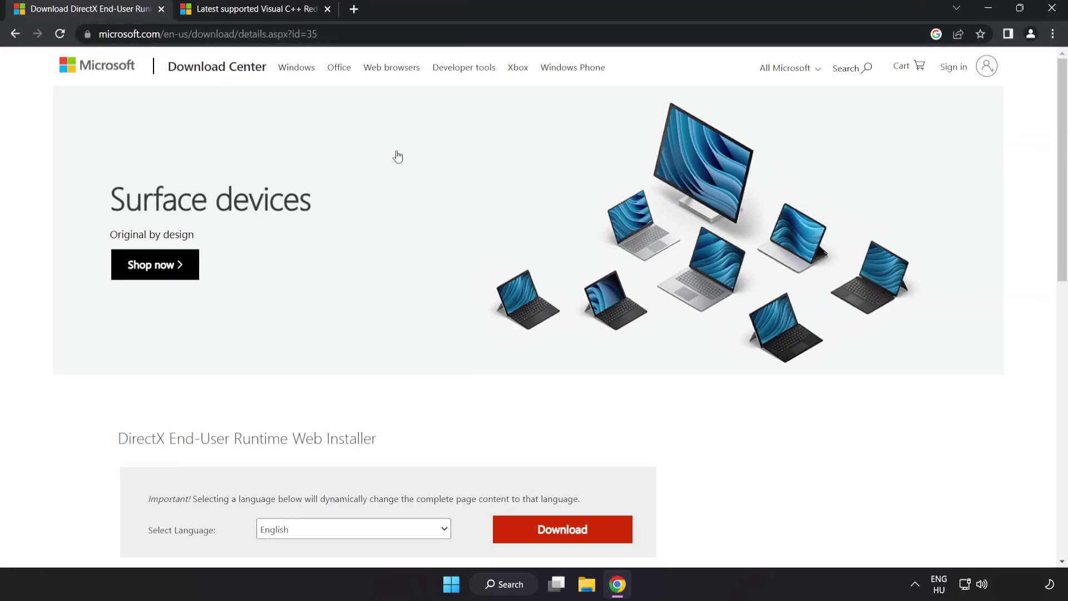
left_click(431, 29)
left_click(431, 29)
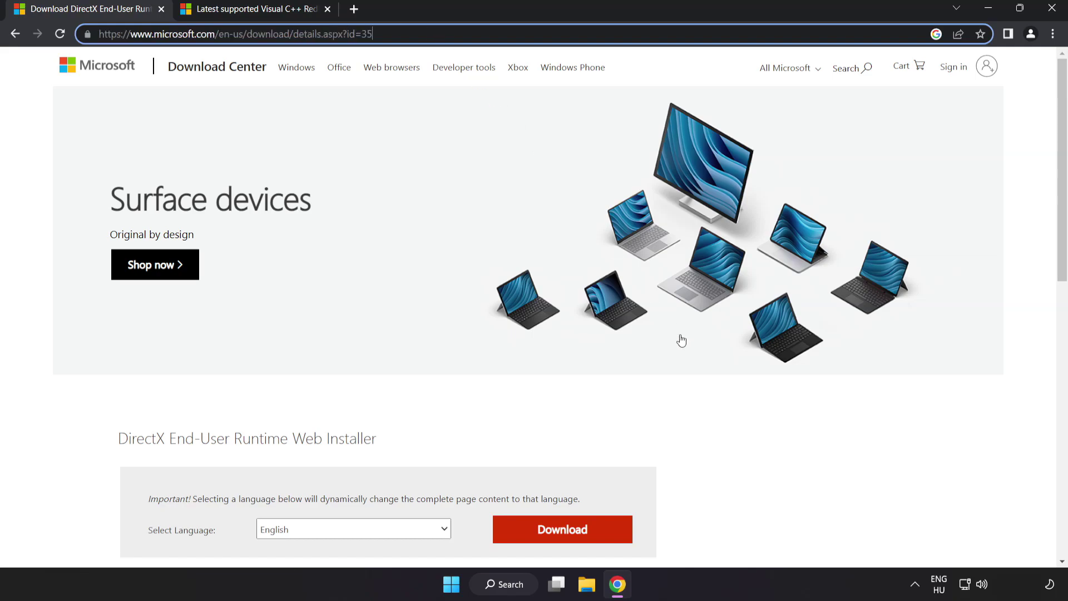
scroll(608, 355, "down", 3)
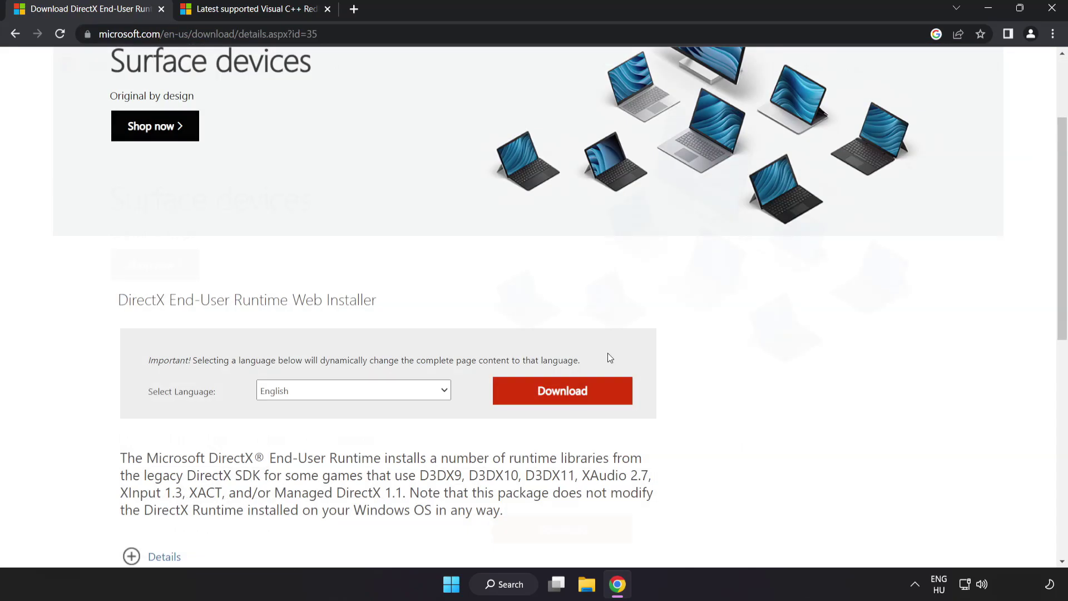
left_click(576, 402)
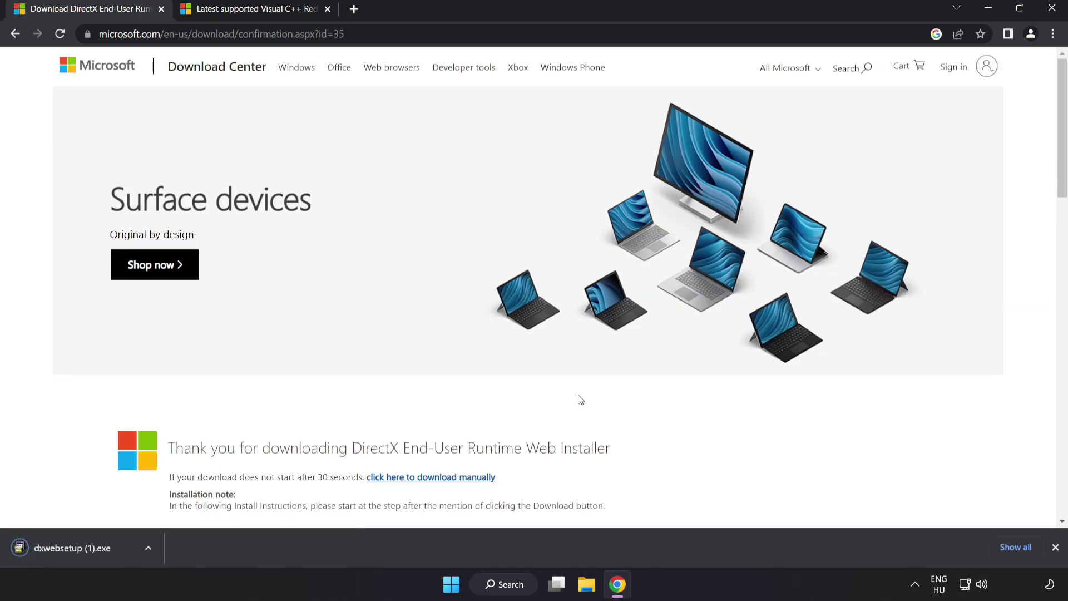
Step: Run the downloaded DirectX setup, accepting the agreement and declining the Bing Bar, and close the DirectX download page when finished
left_click(89, 549)
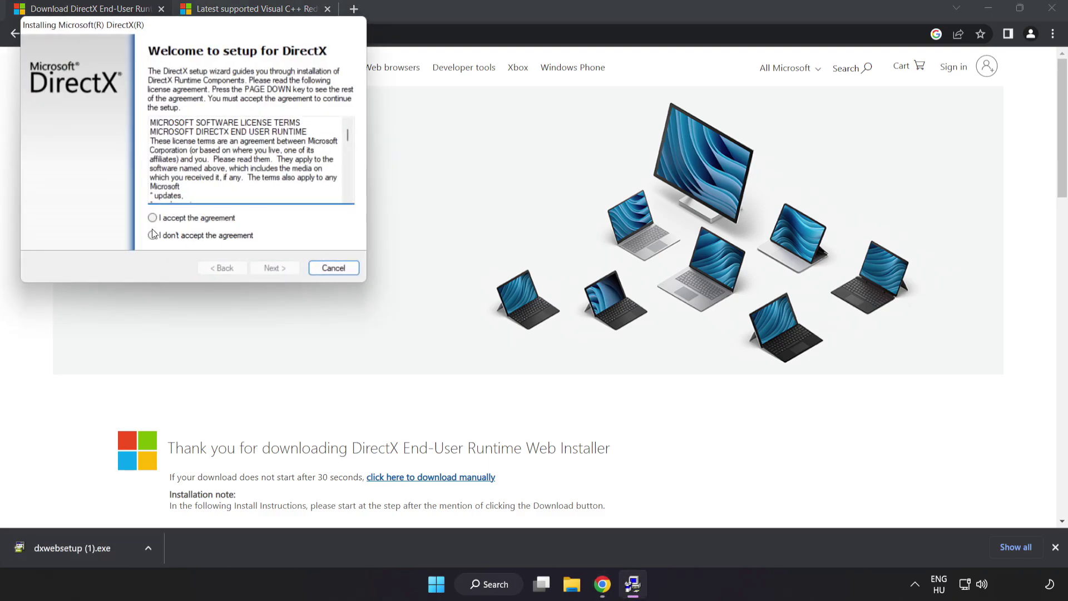
left_click_drag(161, 26, 487, 140)
scroll(676, 259, "down", 10)
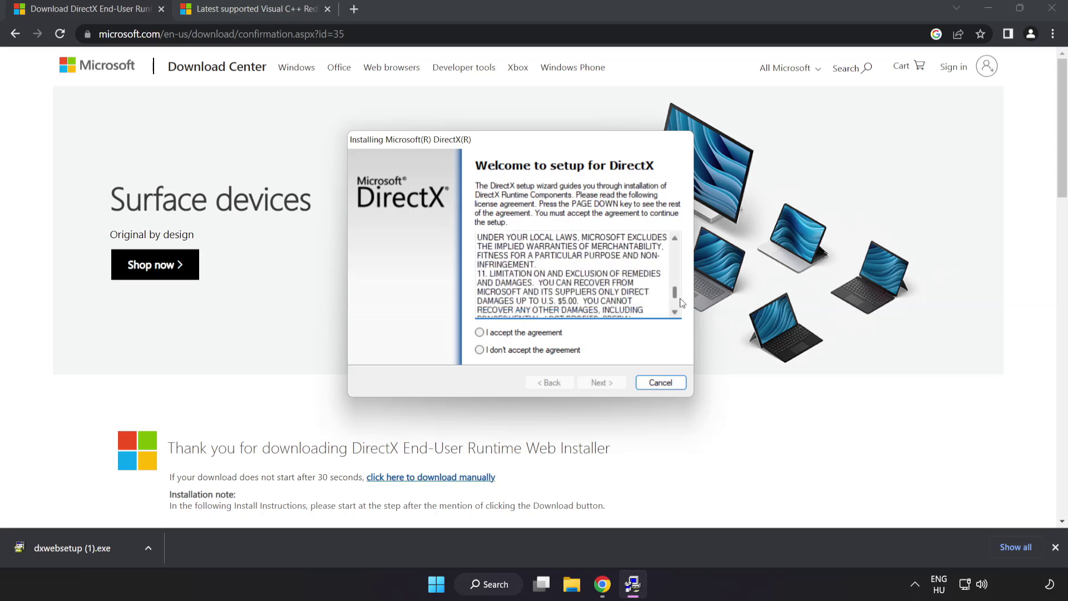
left_click(500, 334)
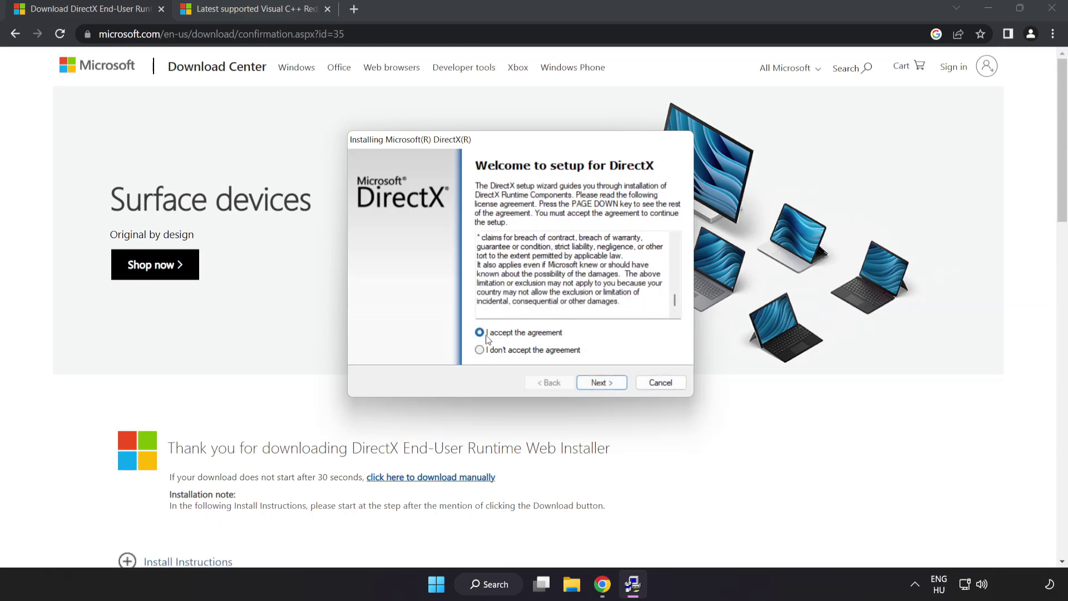
left_click(602, 385)
left_click(472, 285)
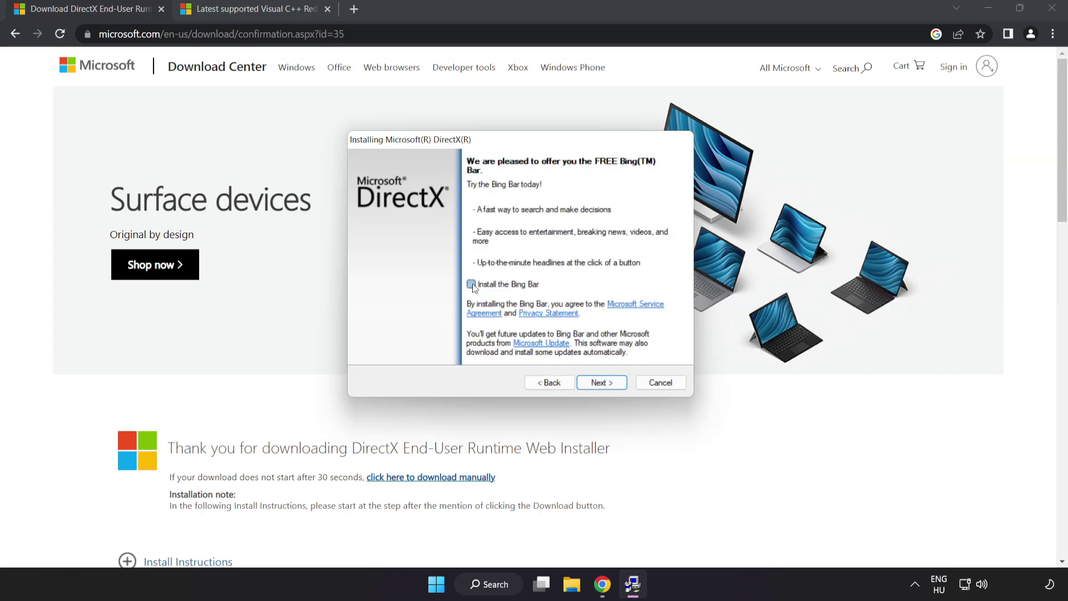
left_click(605, 383)
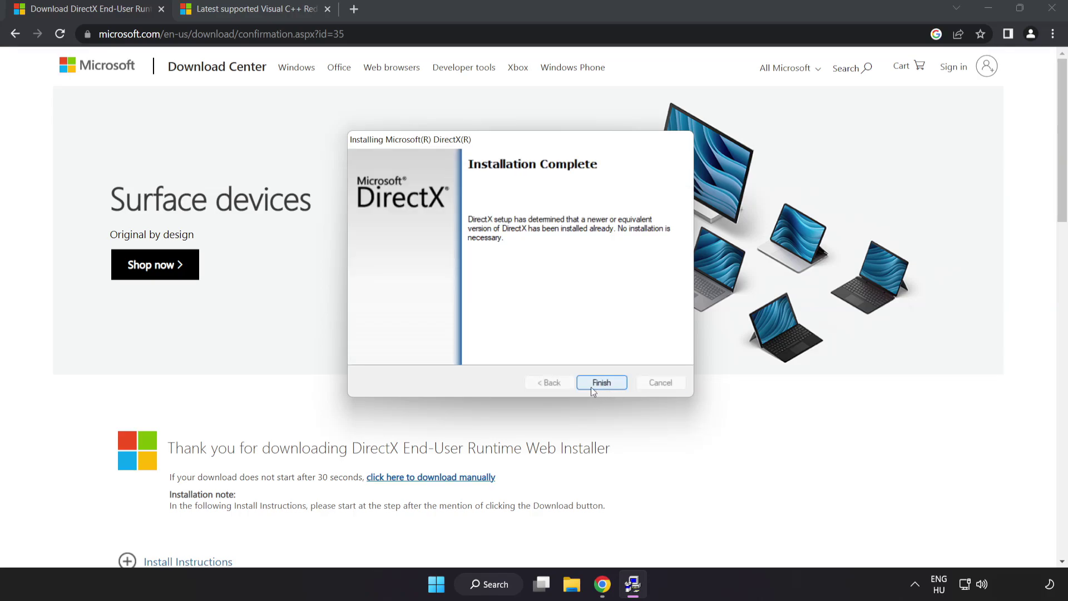
left_click(602, 387)
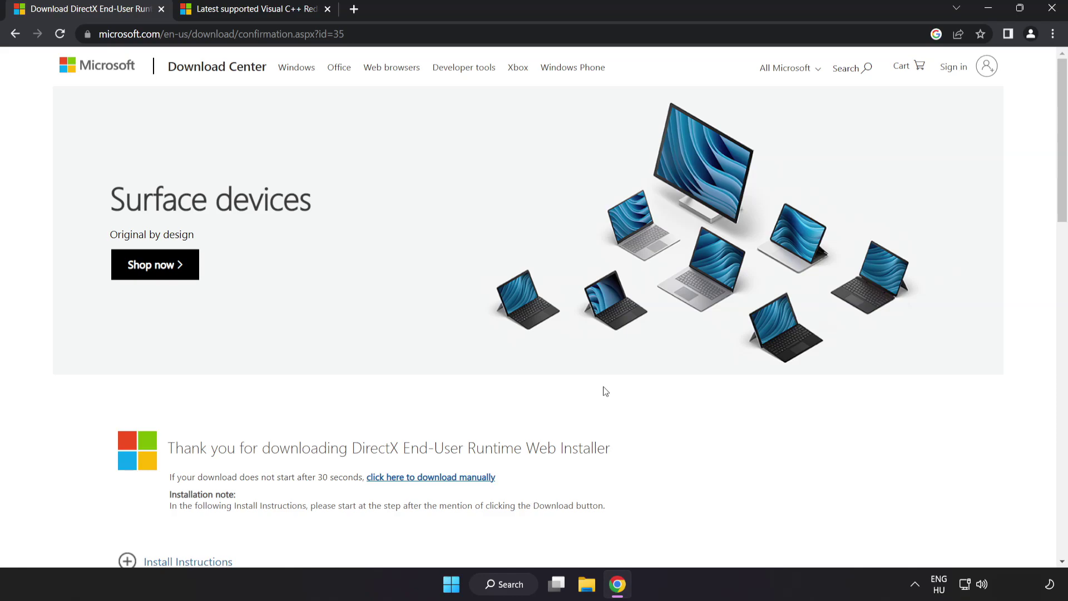
left_click(161, 10)
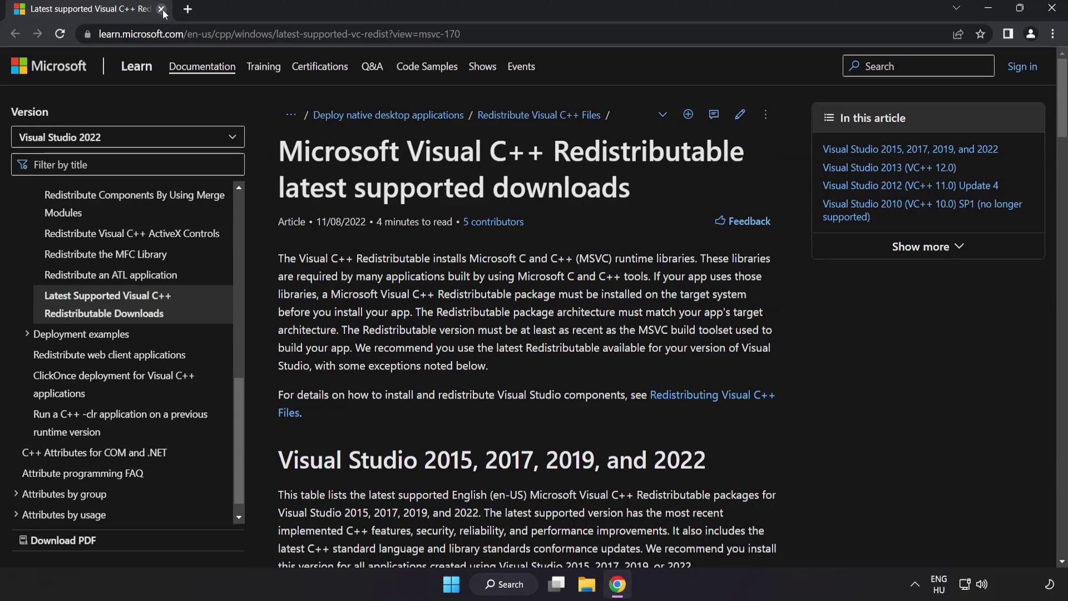
Step: Download the ARM64, X86 and X64 Visual C++ Redistributable packages for Visual Studio 2015, 2017, 2019, and 2022
left_click(631, 36)
left_click(631, 39)
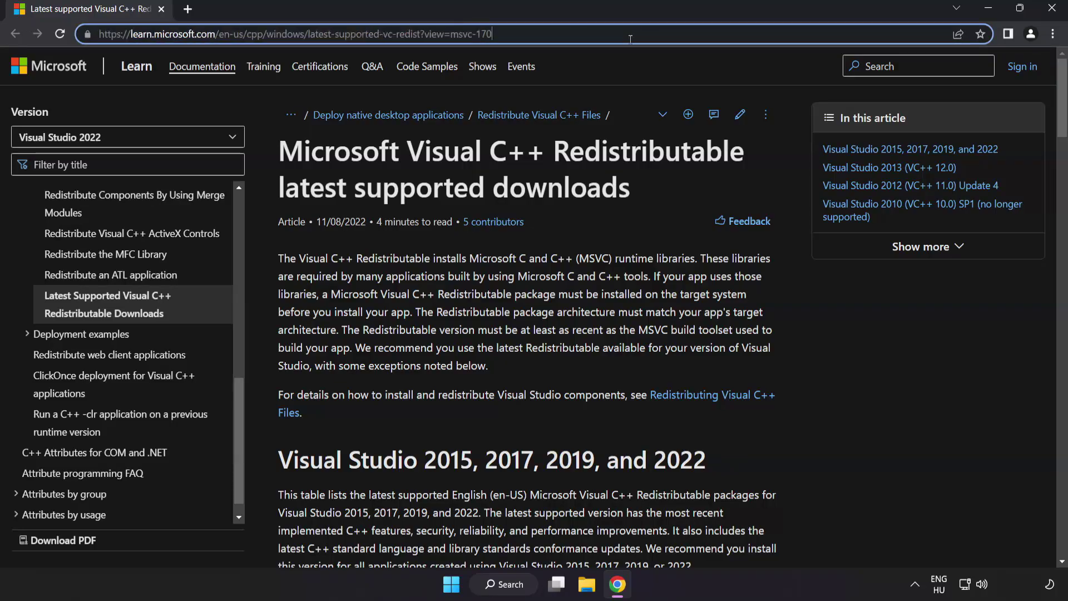
left_click(535, 165)
left_click(1057, 151)
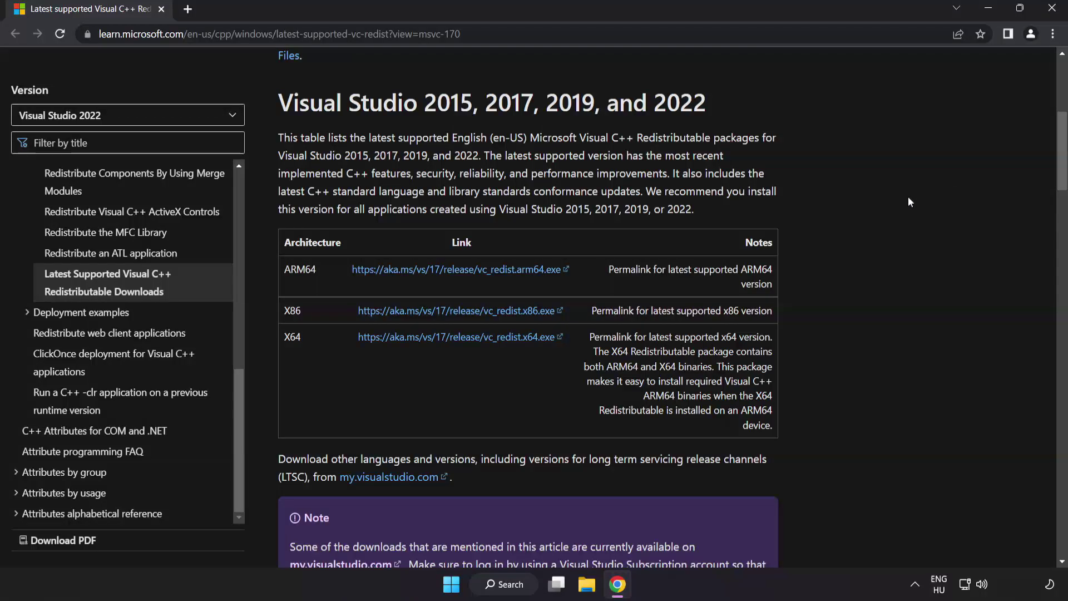
left_click(443, 271)
left_click(445, 311)
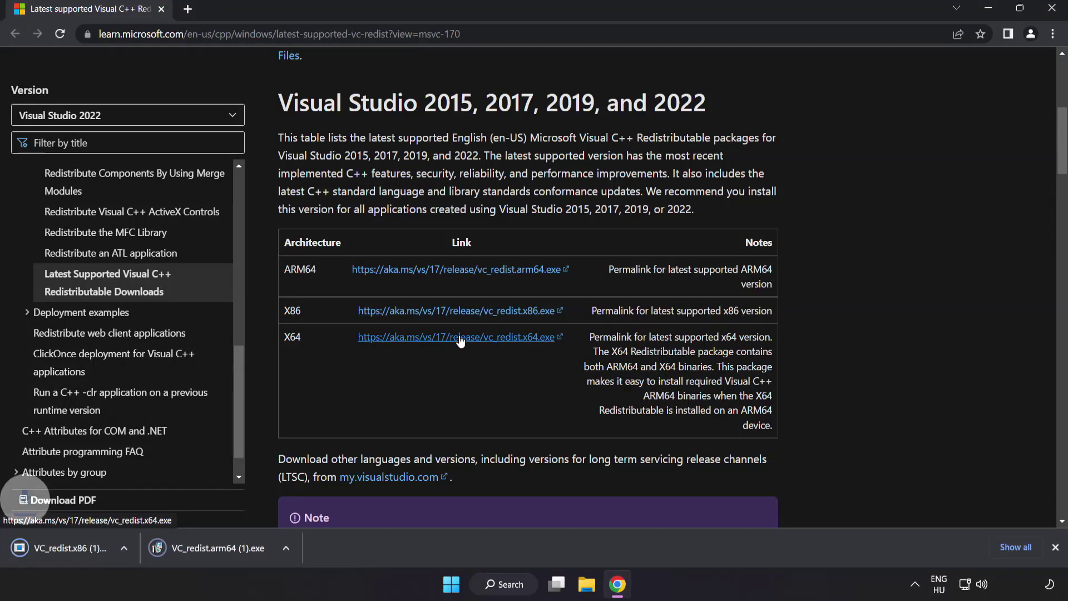
left_click(460, 342)
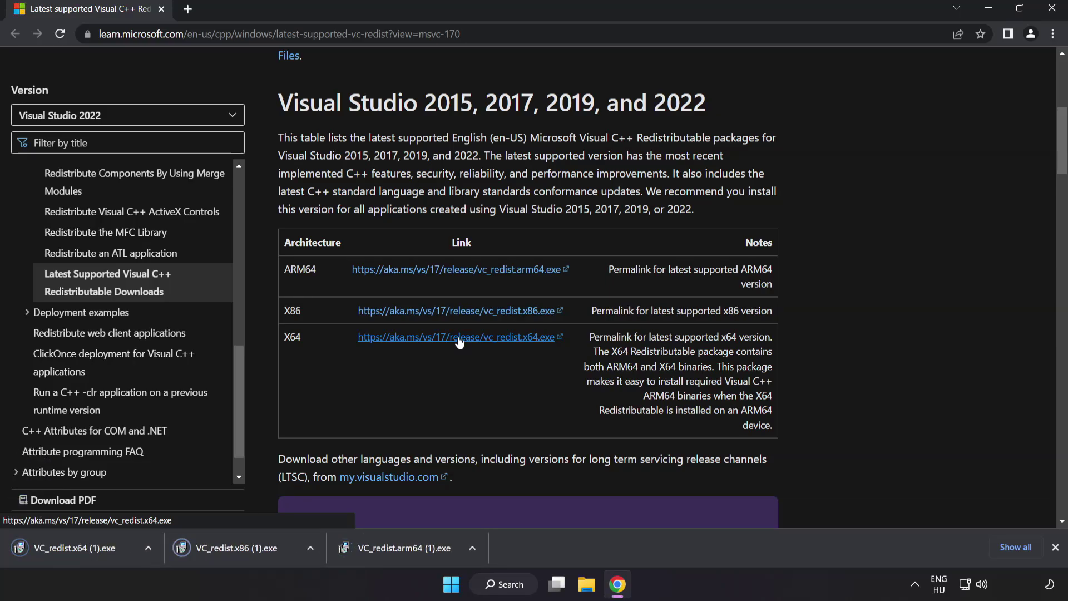
Step: Try to install the downloaded Arm64 Visual C++ Redistributable, agreeing to the license terms, and close its setup window
left_click(402, 549)
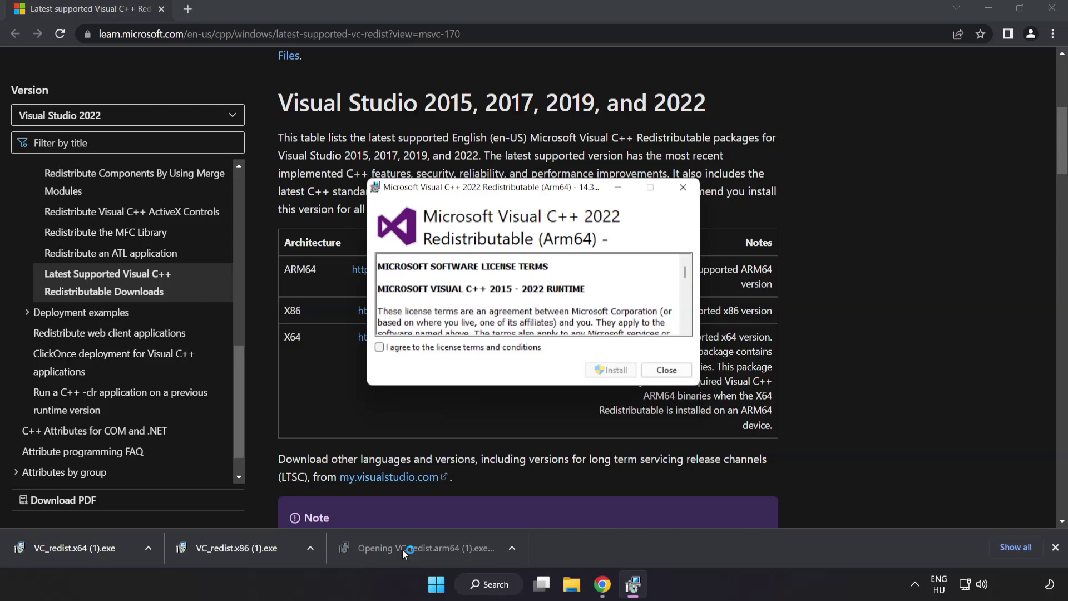
left_click_drag(685, 273, 685, 326)
left_click(380, 347)
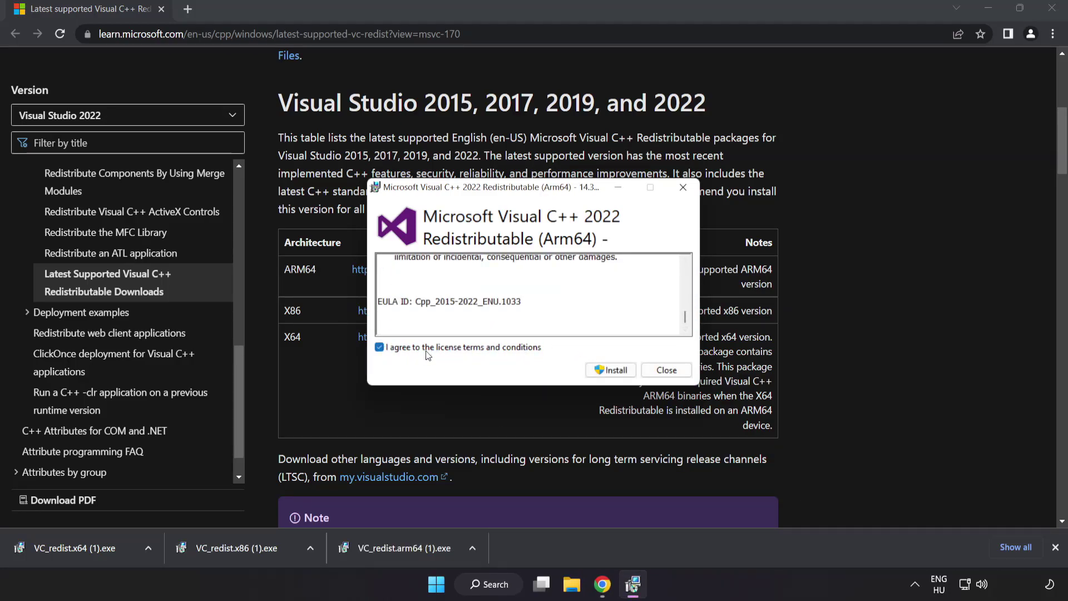
left_click(609, 372)
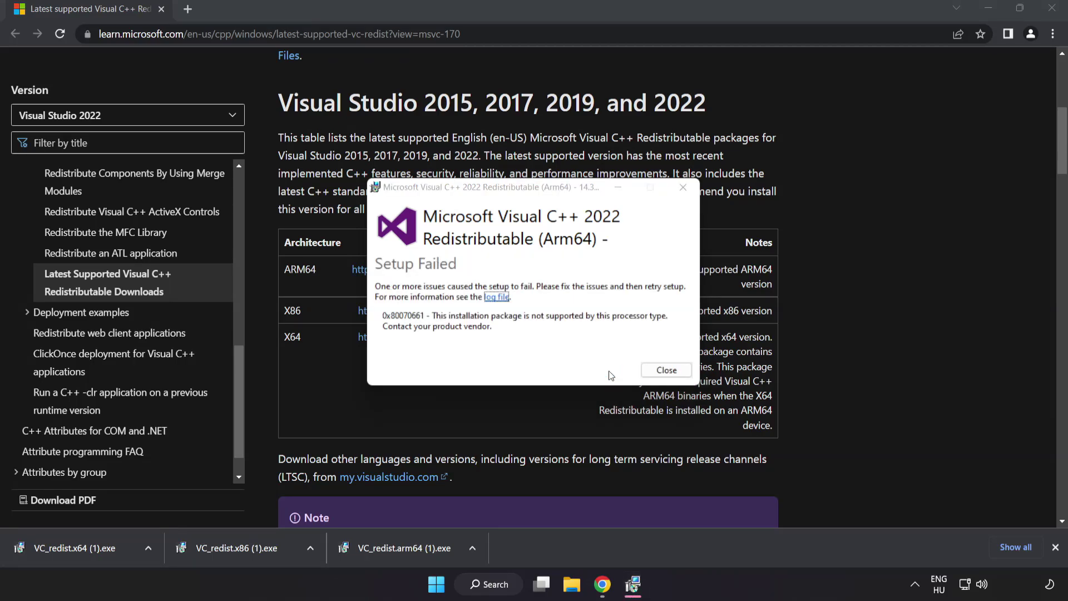
left_click(667, 370)
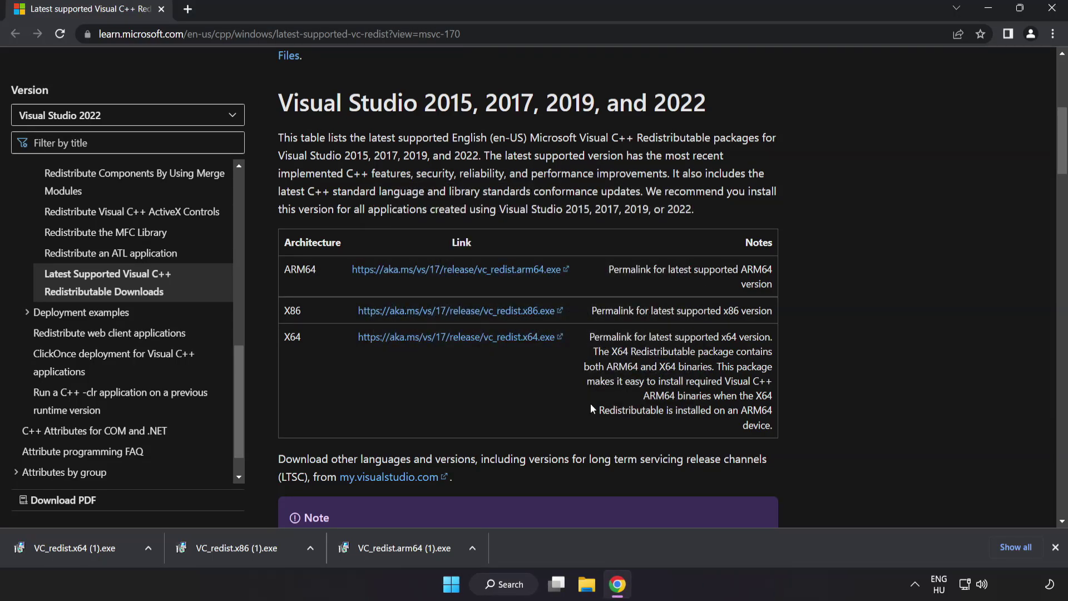
Step: Install the downloaded x86 Visual C++ Redistributable, try to install the x64 one without restarting, and close the browser
left_click(240, 549)
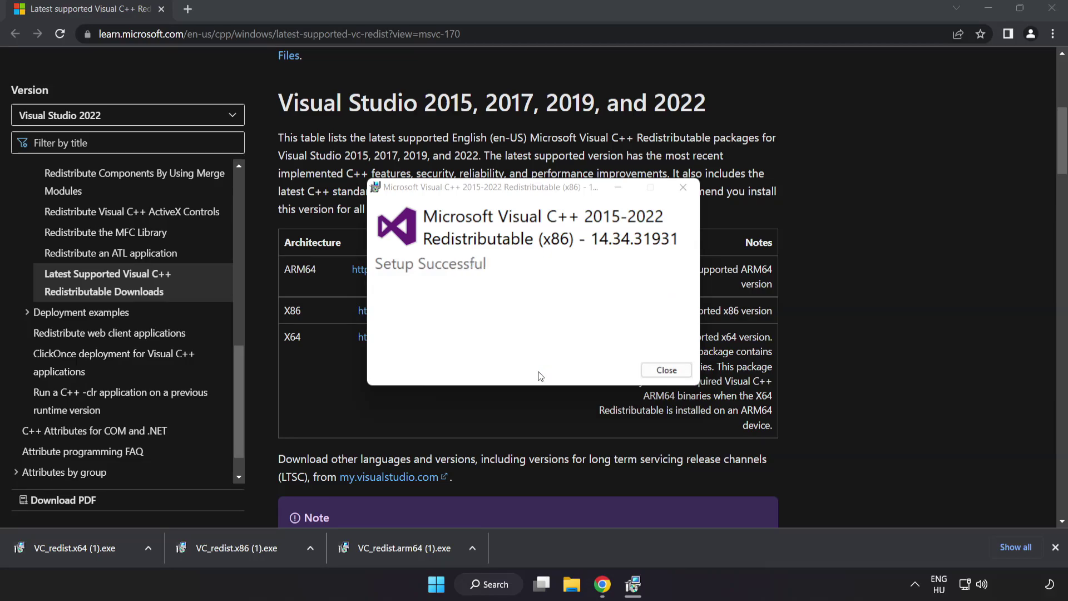
left_click(666, 370)
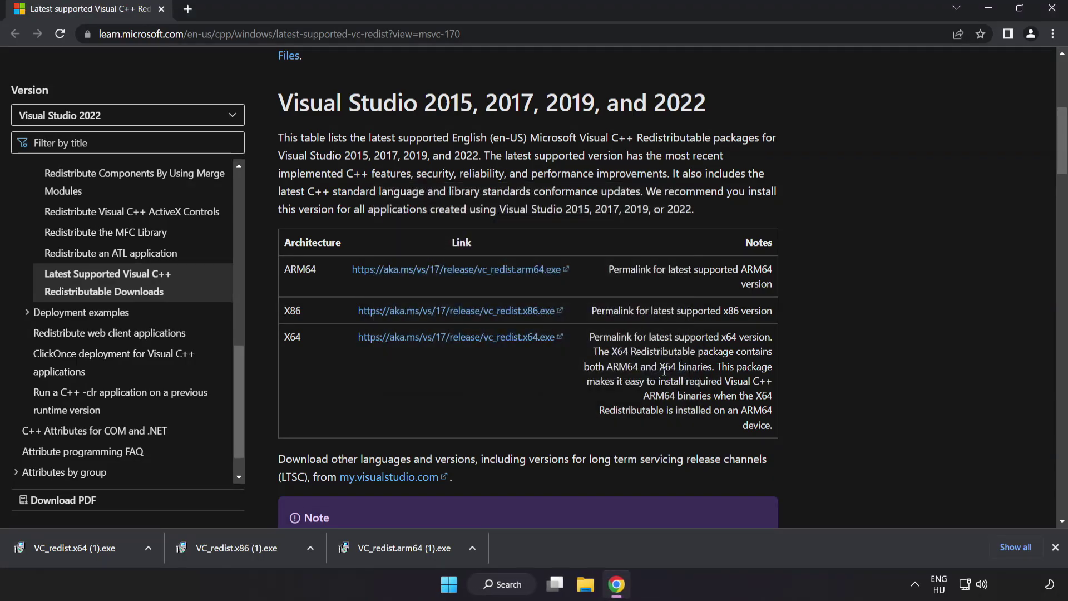
left_click(95, 549)
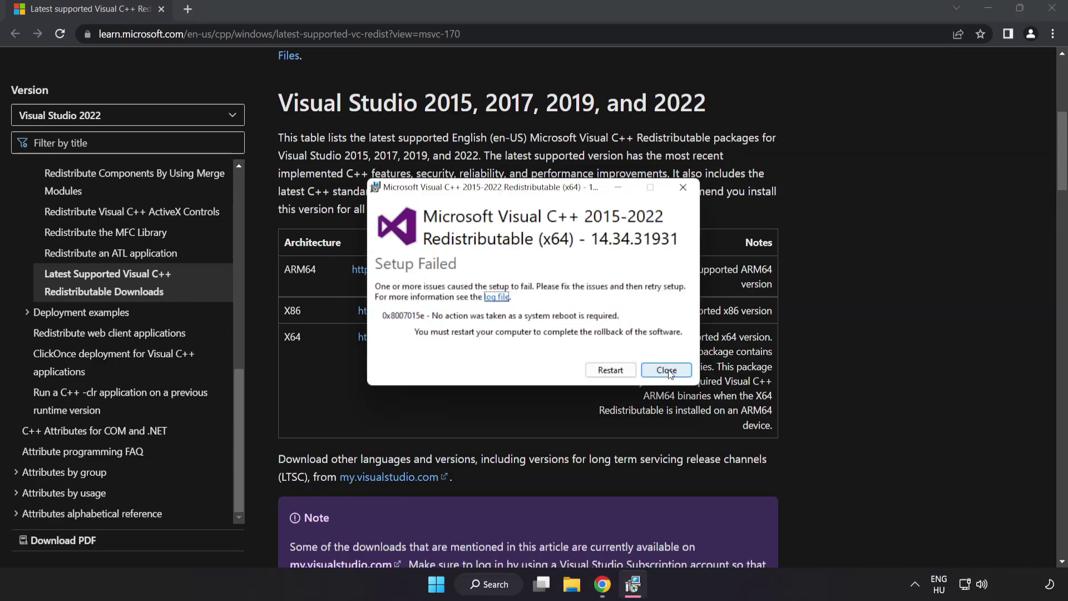
left_click(670, 371)
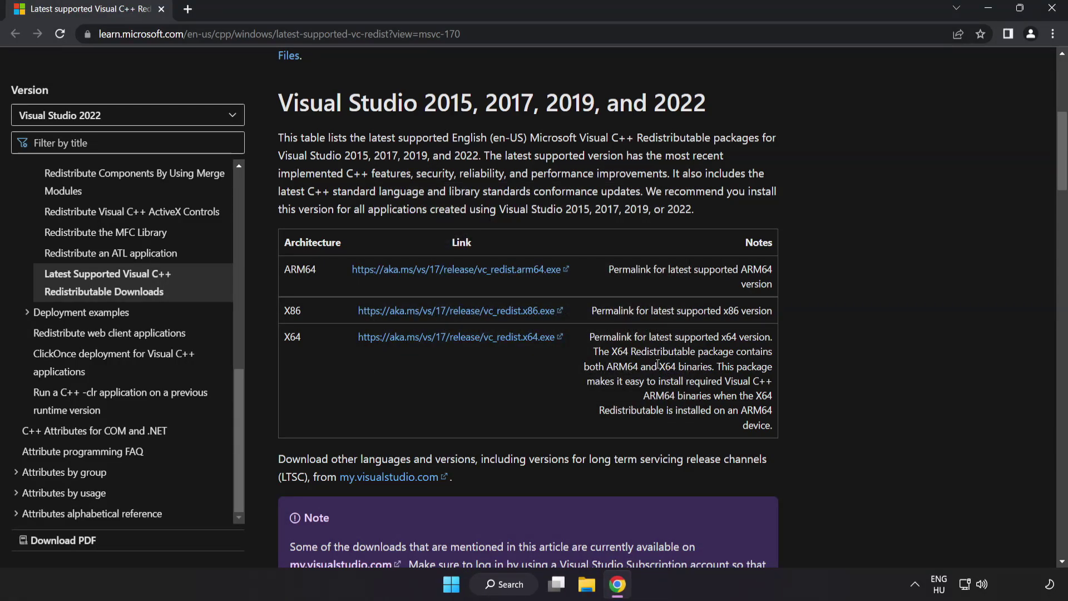
left_click(1051, 12)
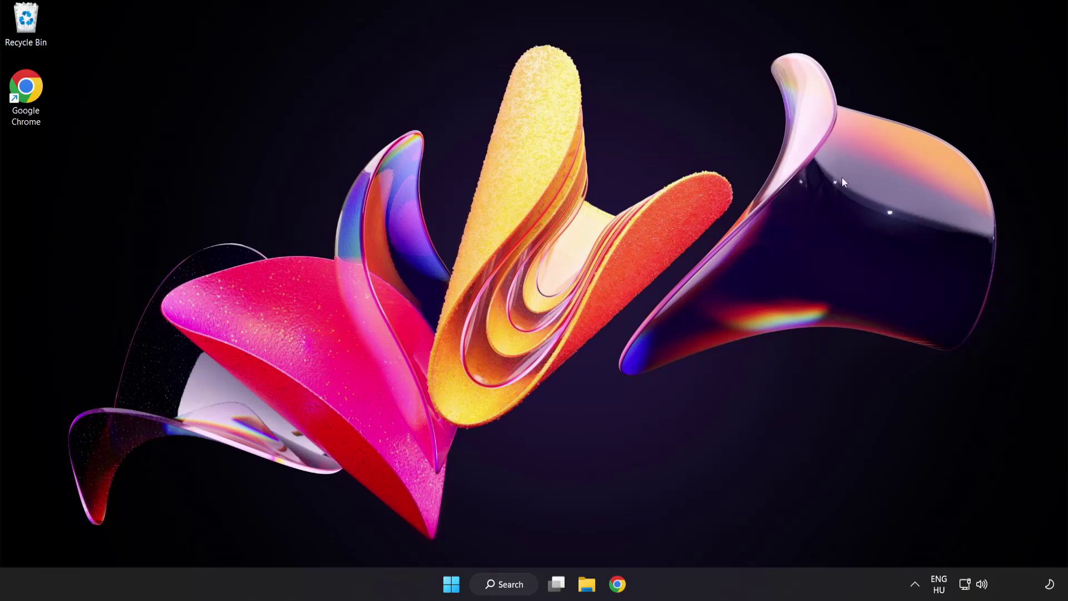
Step: Run the system file scan sfc /scannow in a Command Prompt with administrator rights, and close the window when the scan ends
left_click(507, 589)
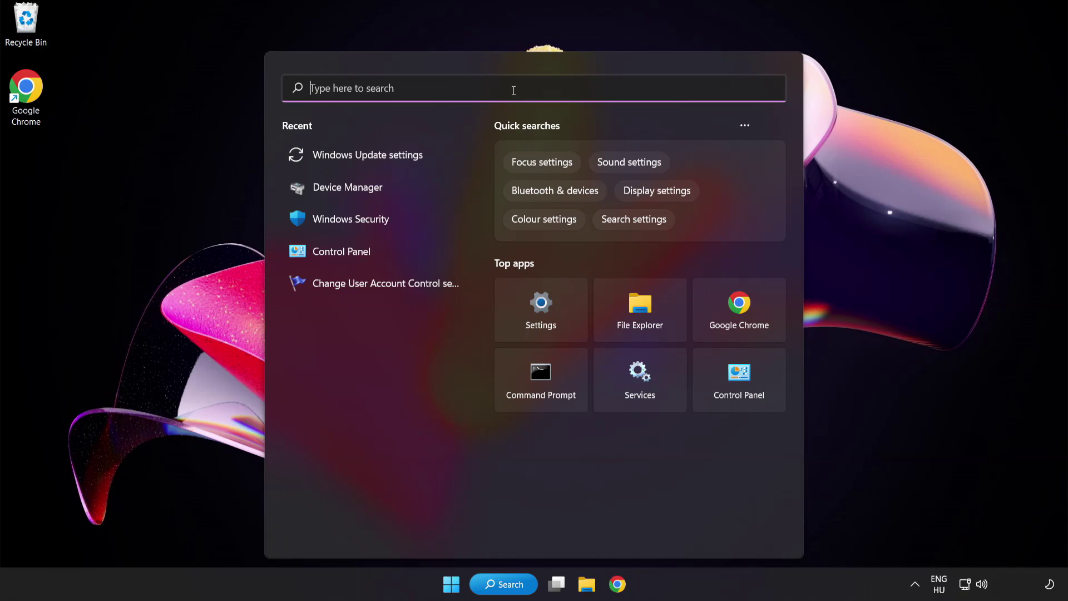
type("cmd")
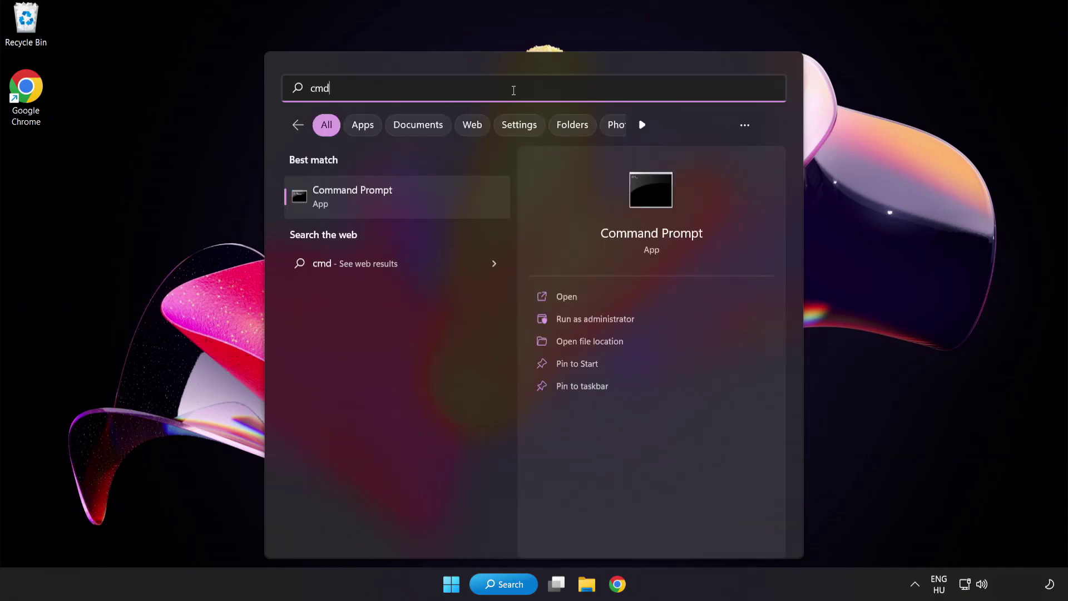
right_click(401, 206)
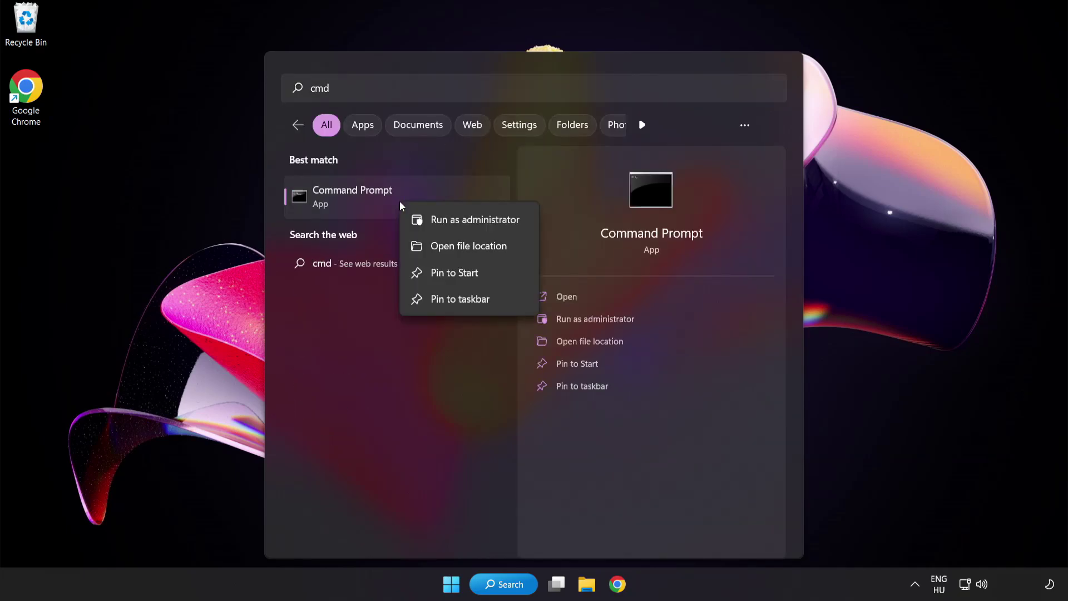
left_click(452, 221)
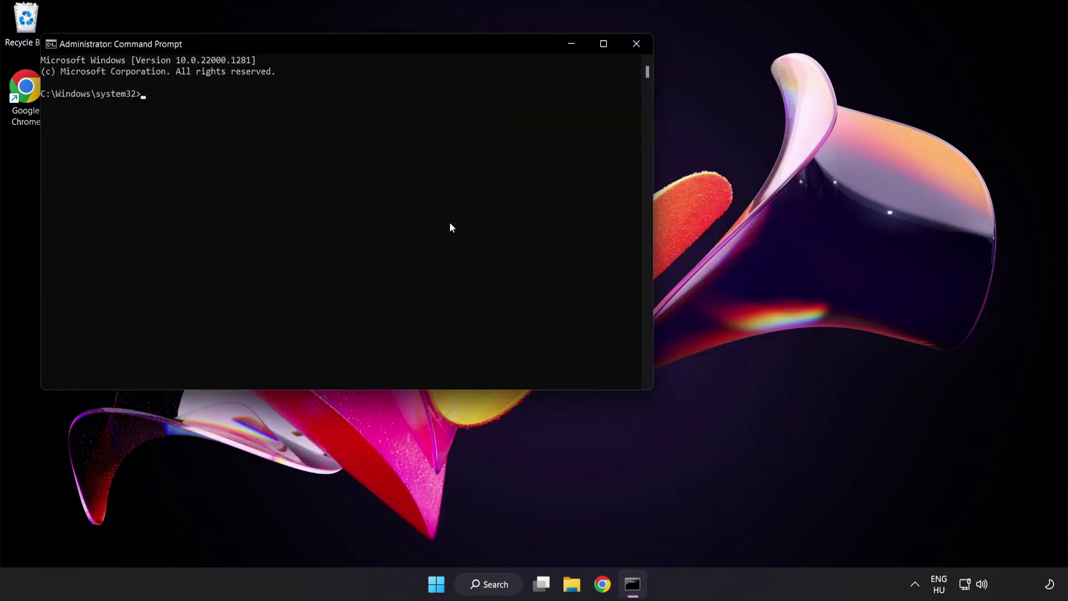
left_click_drag(304, 45, 464, 105)
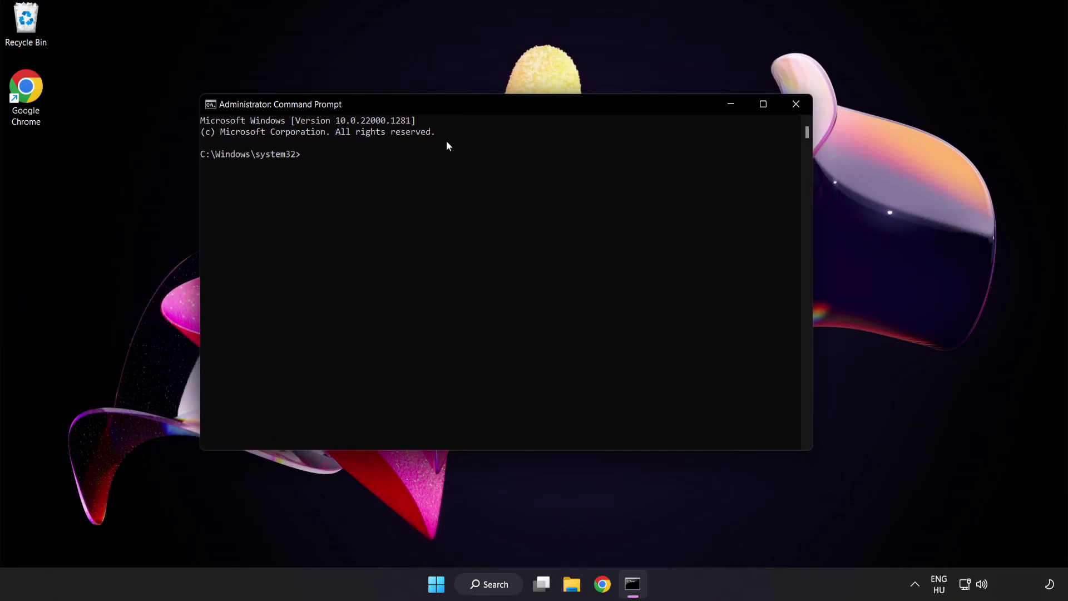
type("sfc")
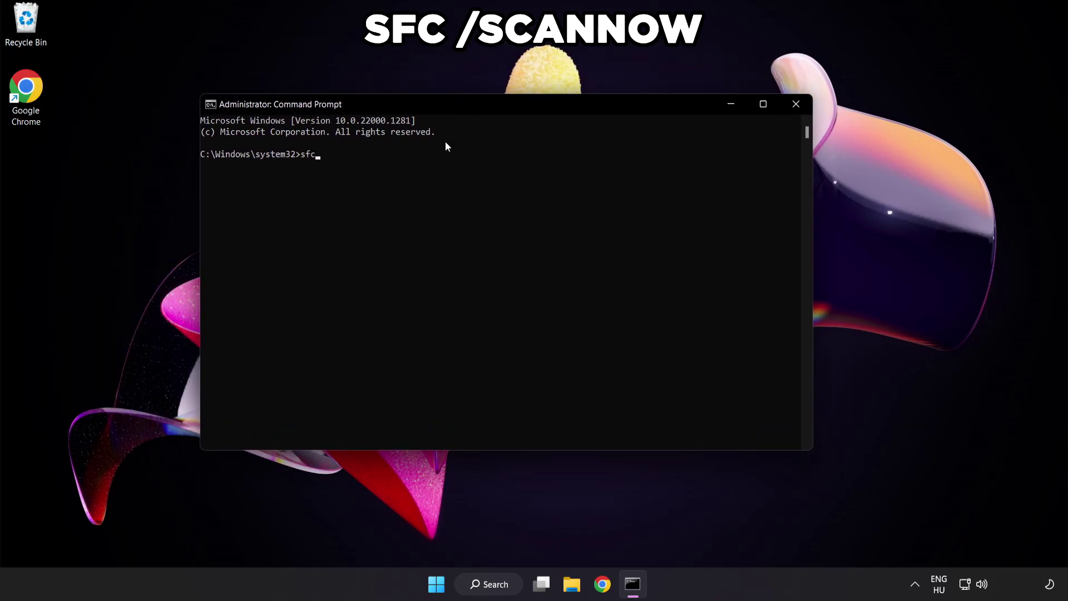
type(" /scannow")
key("Return")
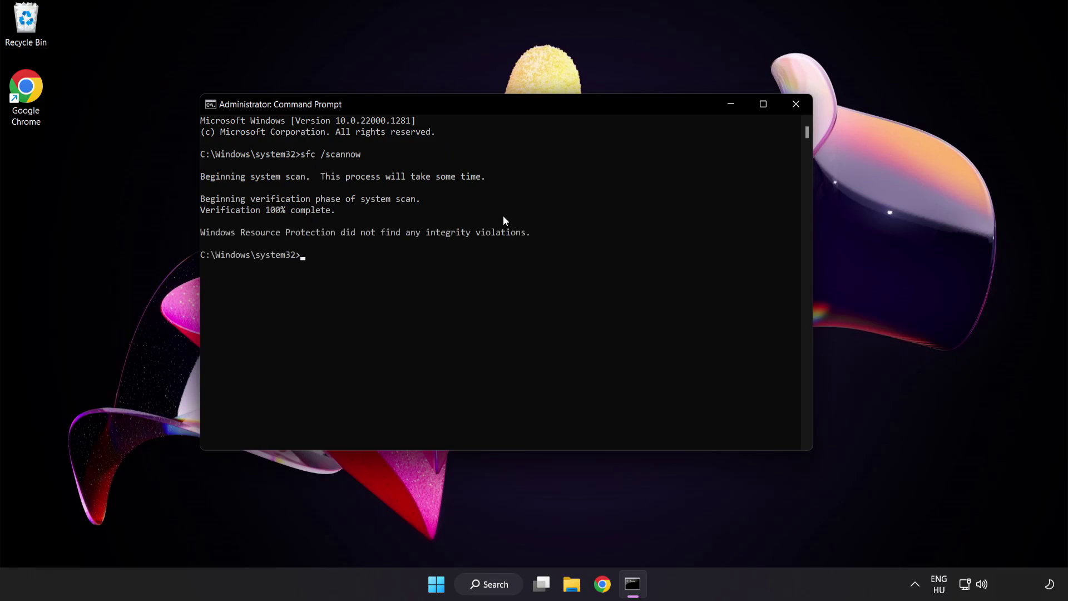
left_click(797, 106)
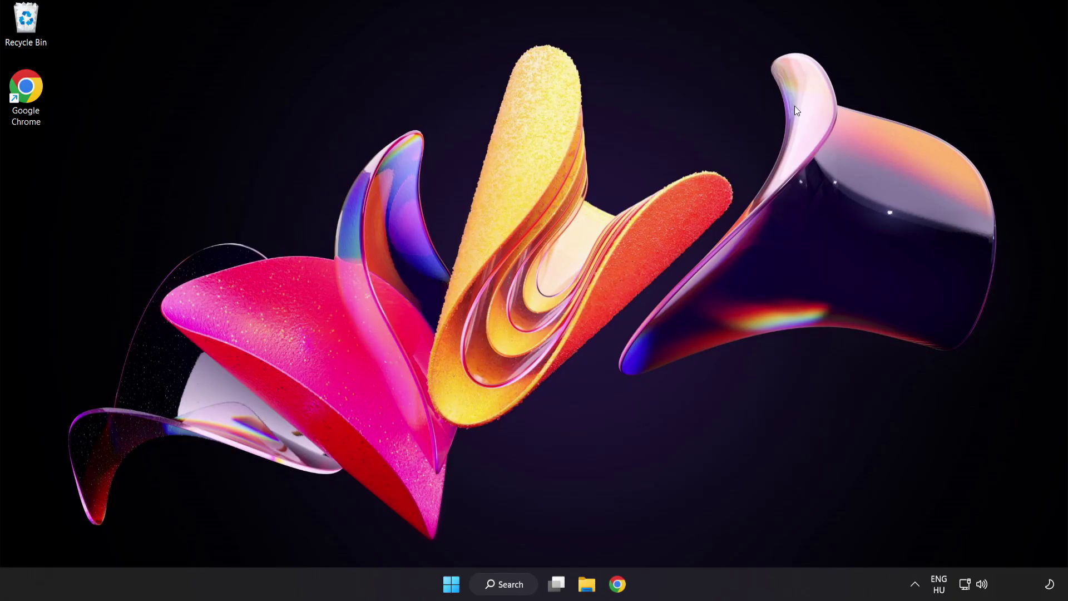
Step: Bring up the computer's power options from the desktop
left_click(454, 583)
left_click(709, 536)
Step: Search Windows for security and open the antivirus exclusions page within Windows Security's virus and threat protection settings
left_click(511, 584)
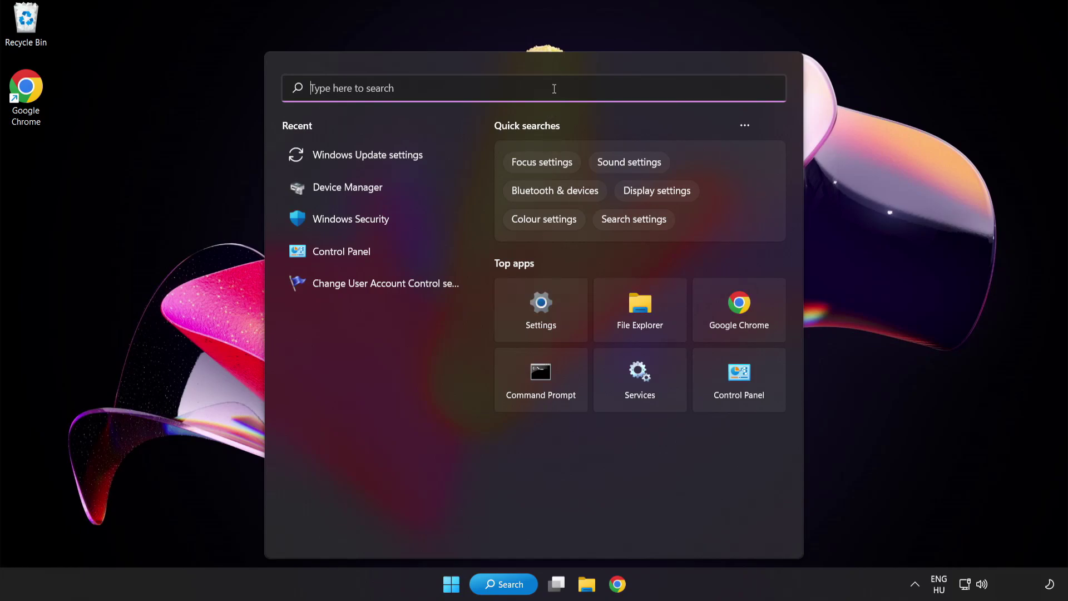
type("securit")
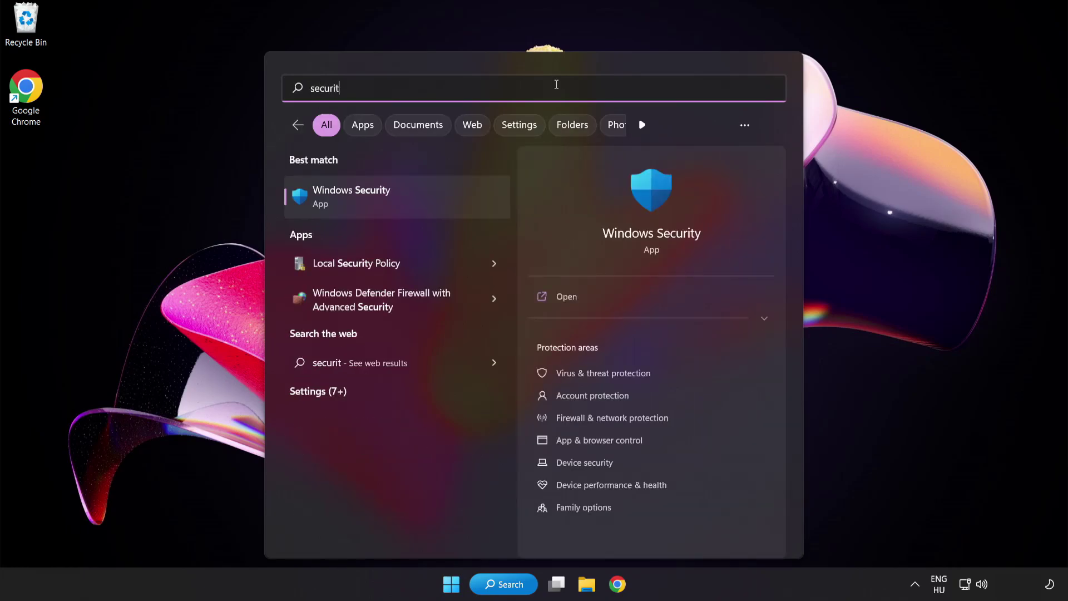
type("y")
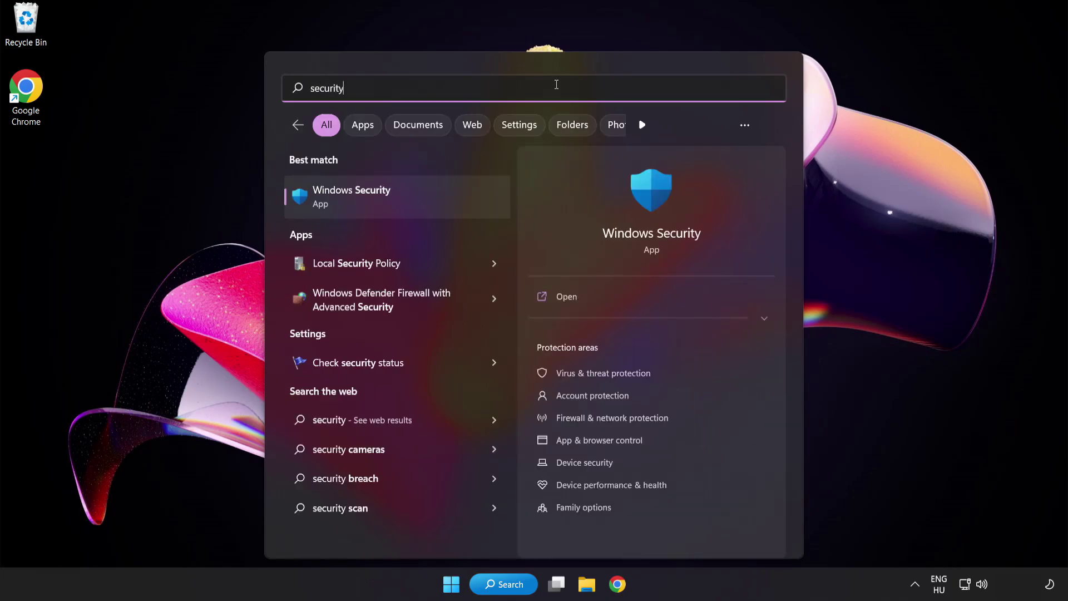
left_click(403, 198)
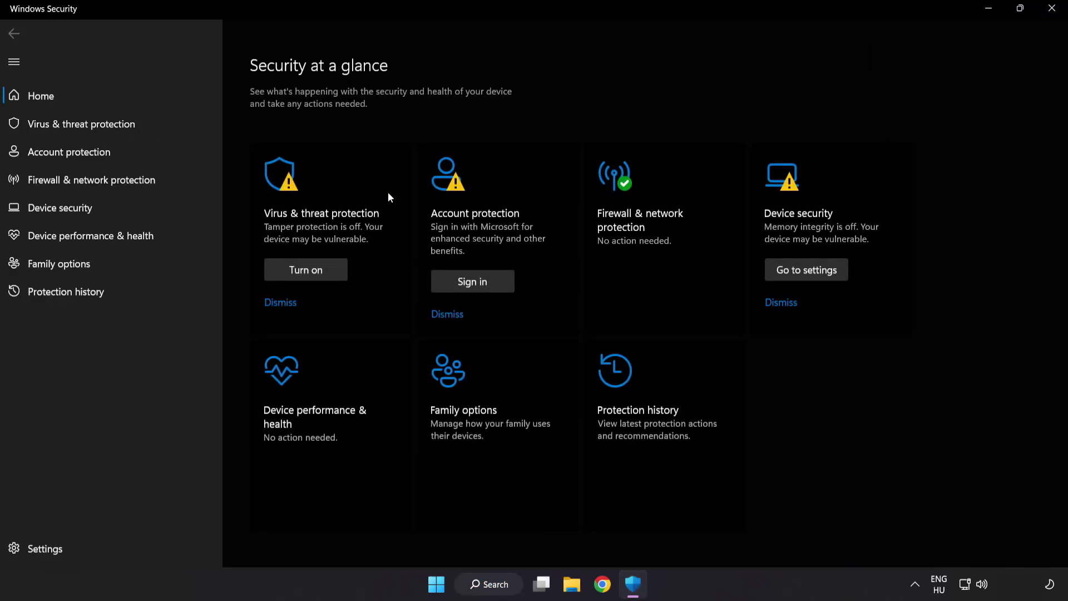
left_click(162, 123)
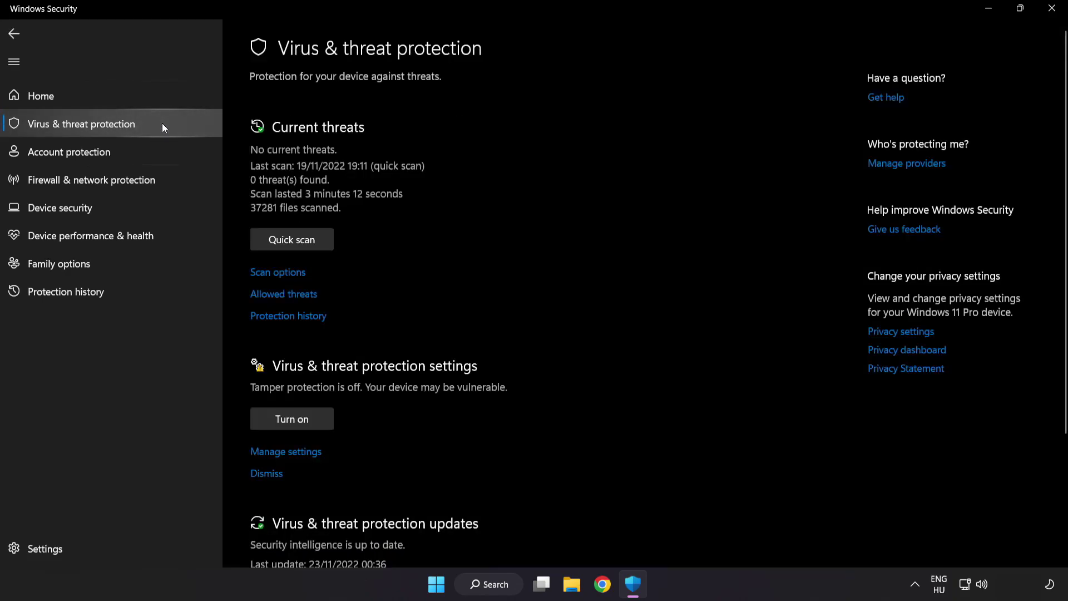
scroll(676, 163, "down", 3)
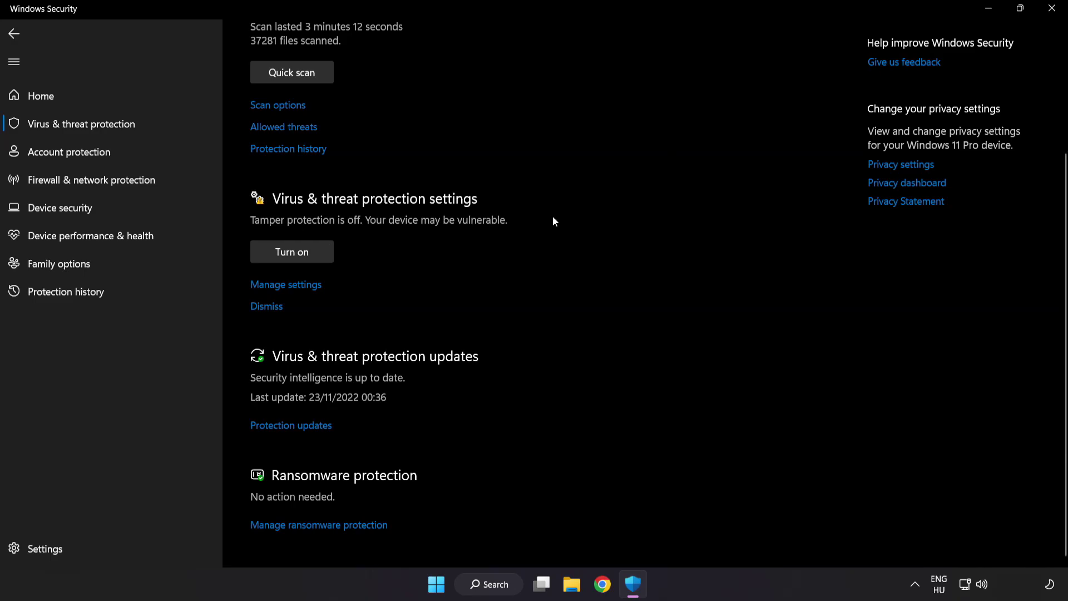
left_click(293, 284)
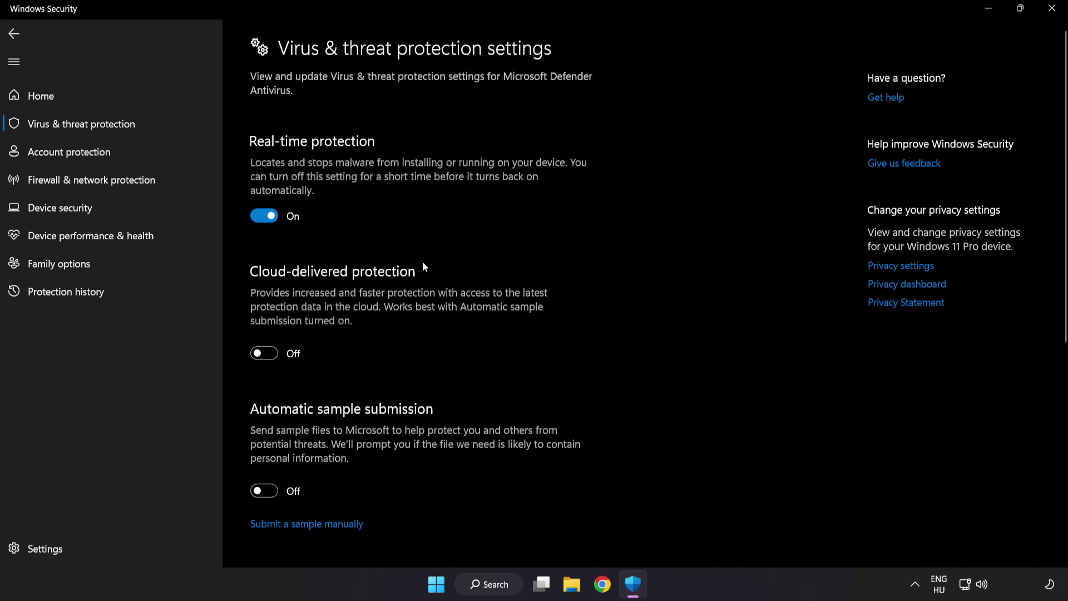
scroll(623, 294, "down", 5)
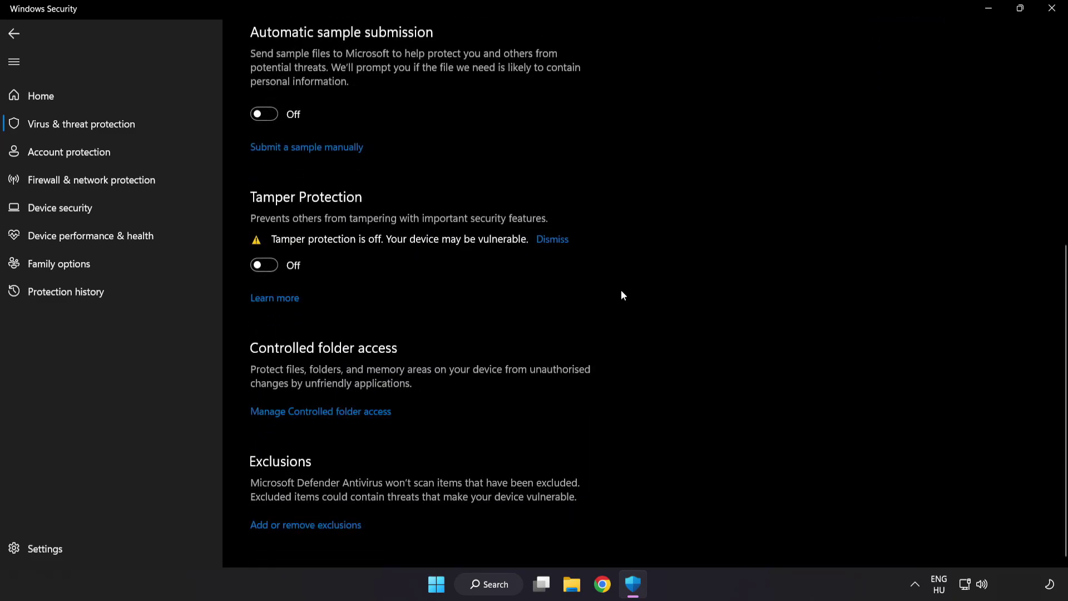
left_click(311, 526)
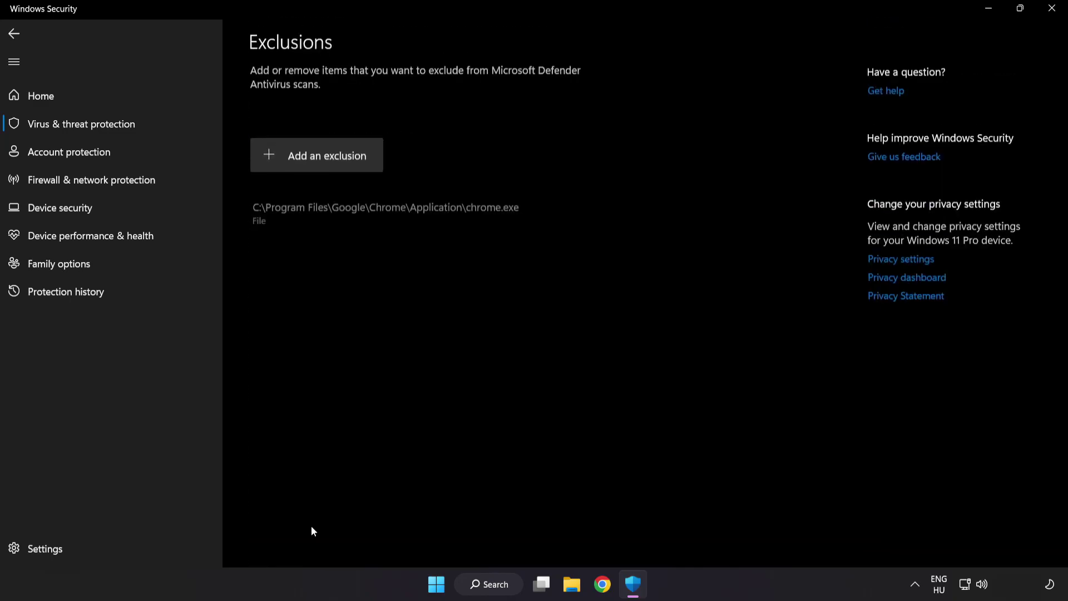
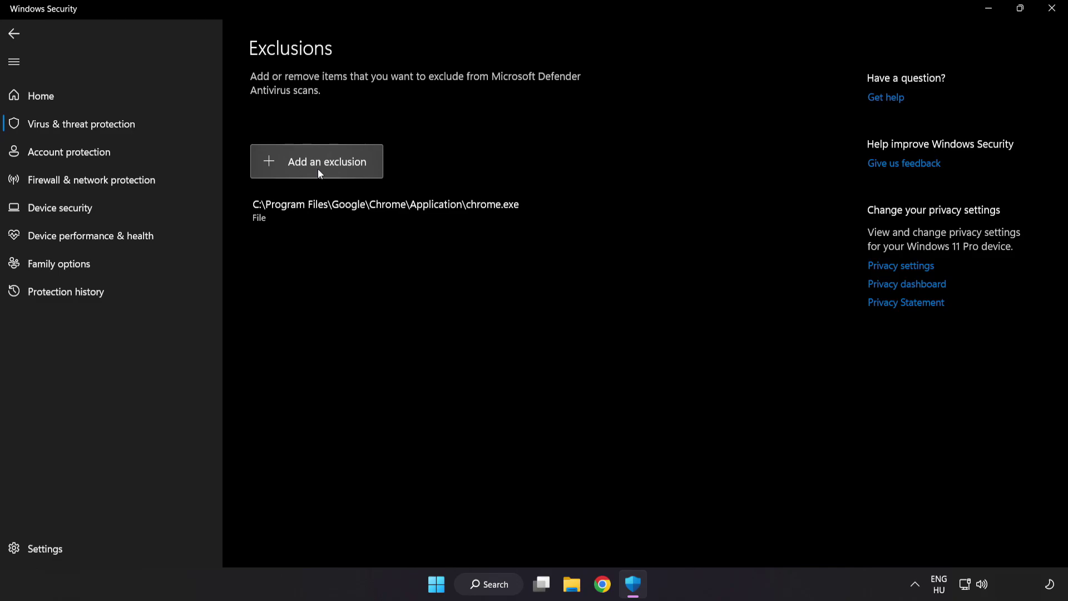
Step: Try to add the NOT WORKING APP file from its folder in C:\Program Files (x86) as a file exclusion, and close Windows Security
left_click(320, 174)
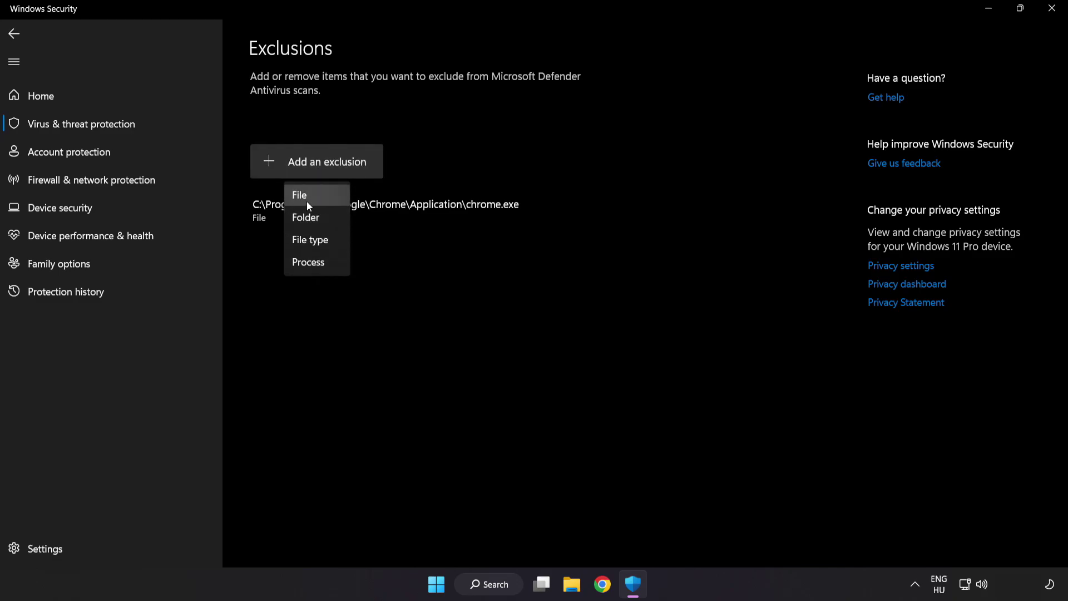
left_click(310, 197)
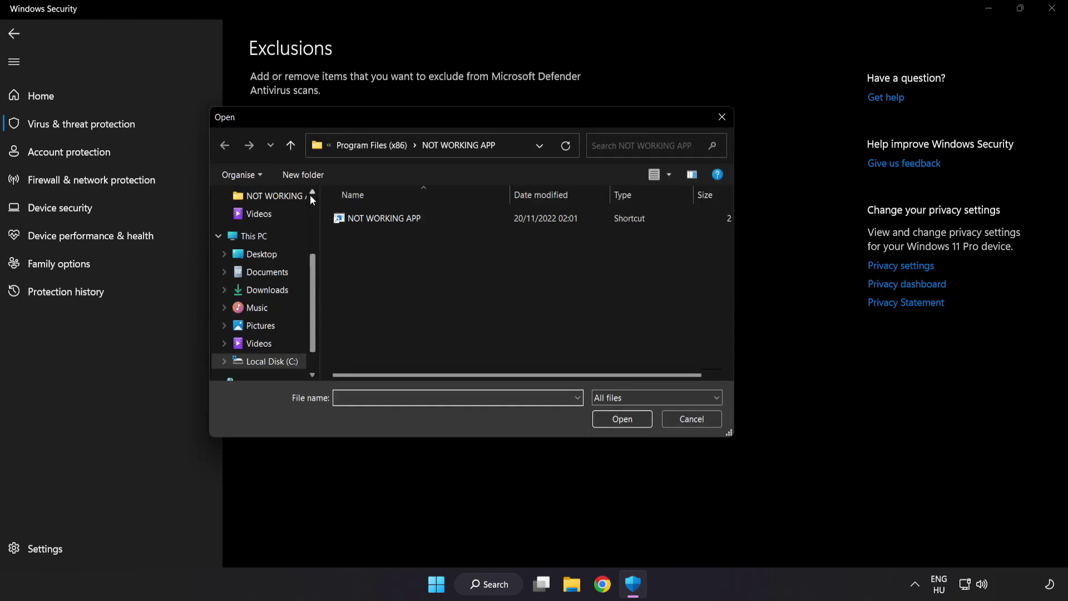
left_click(342, 146)
left_click(346, 145)
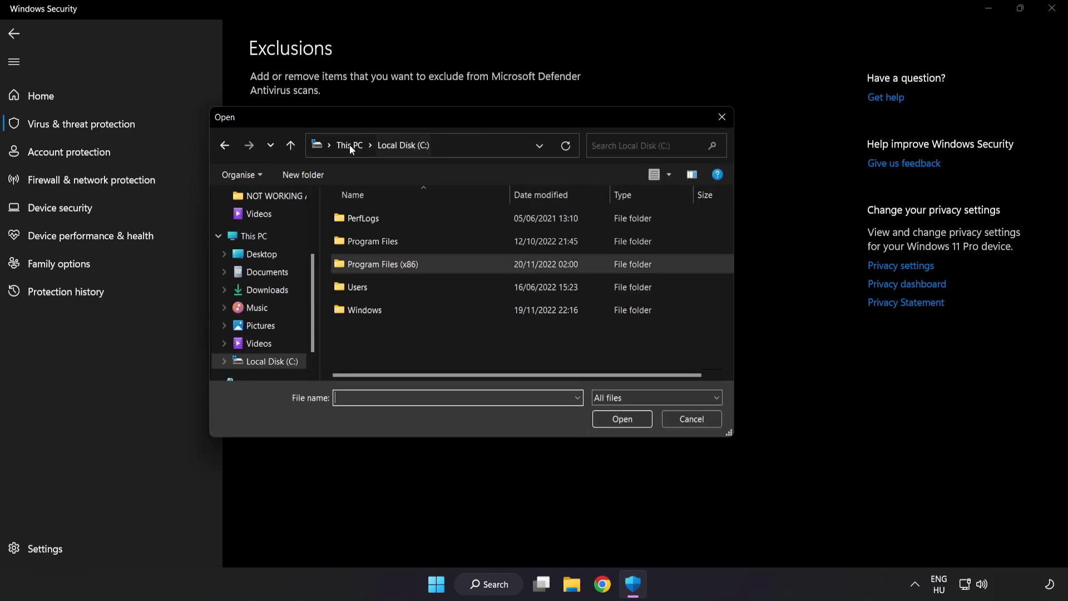
left_click(352, 144)
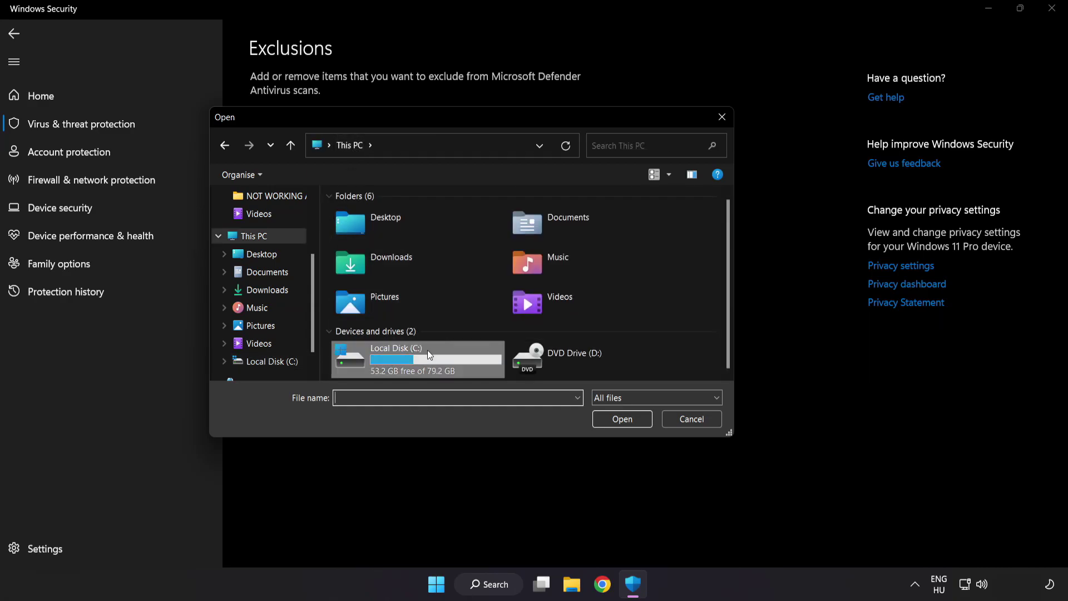
double_click(399, 364)
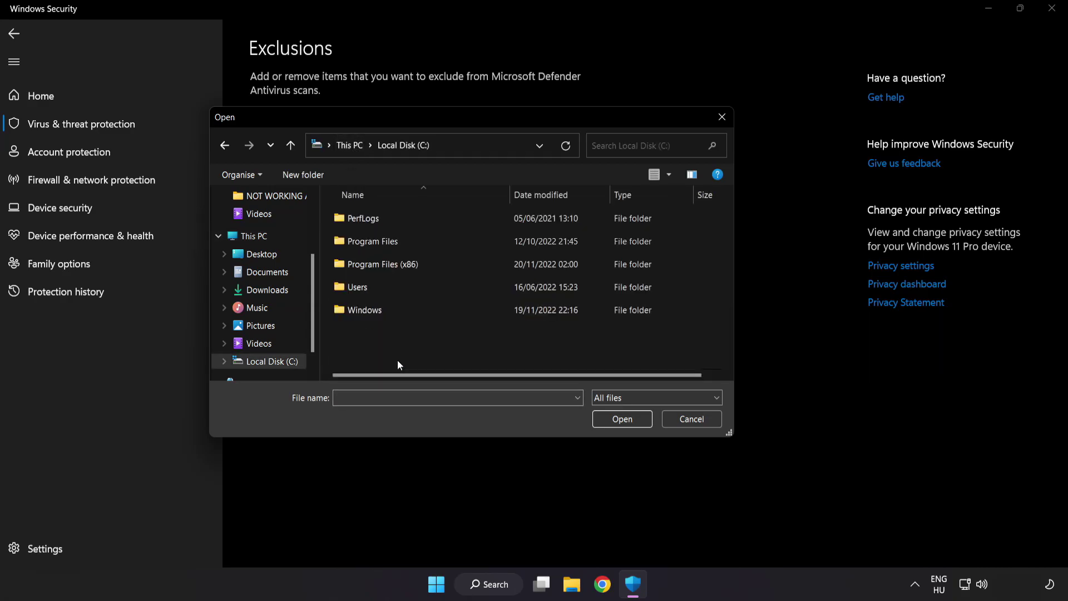
double_click(410, 263)
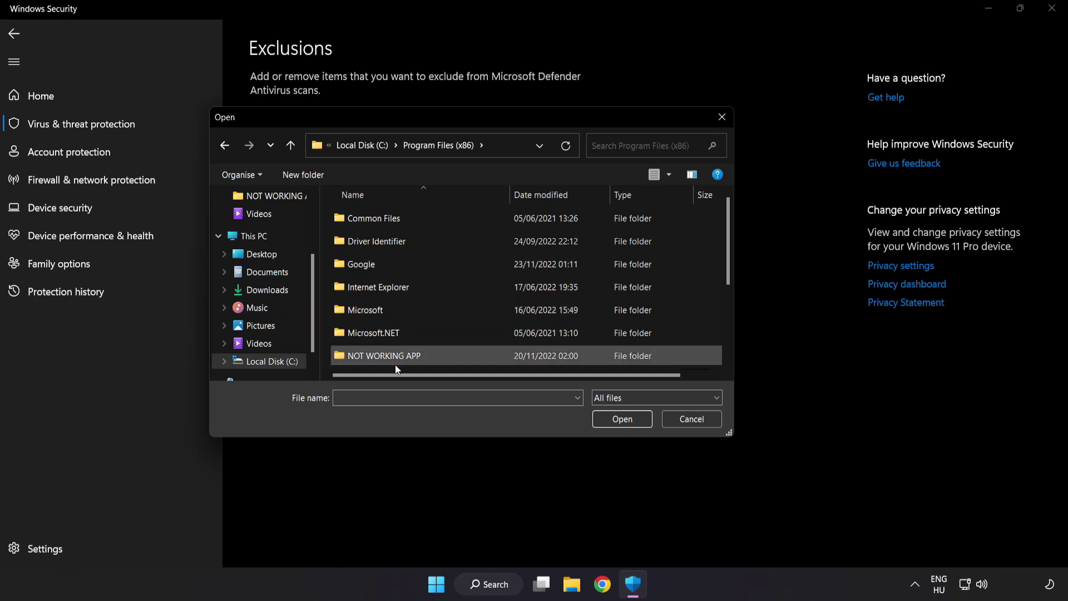
scroll(395, 351, "down", 1)
left_click(417, 290)
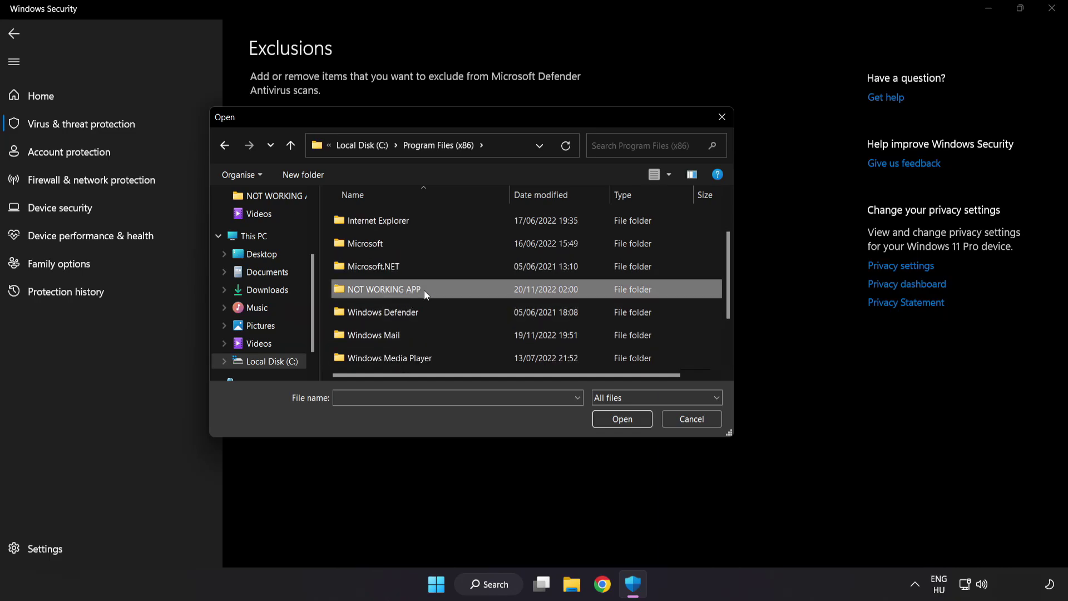
double_click(424, 290)
left_click(391, 223)
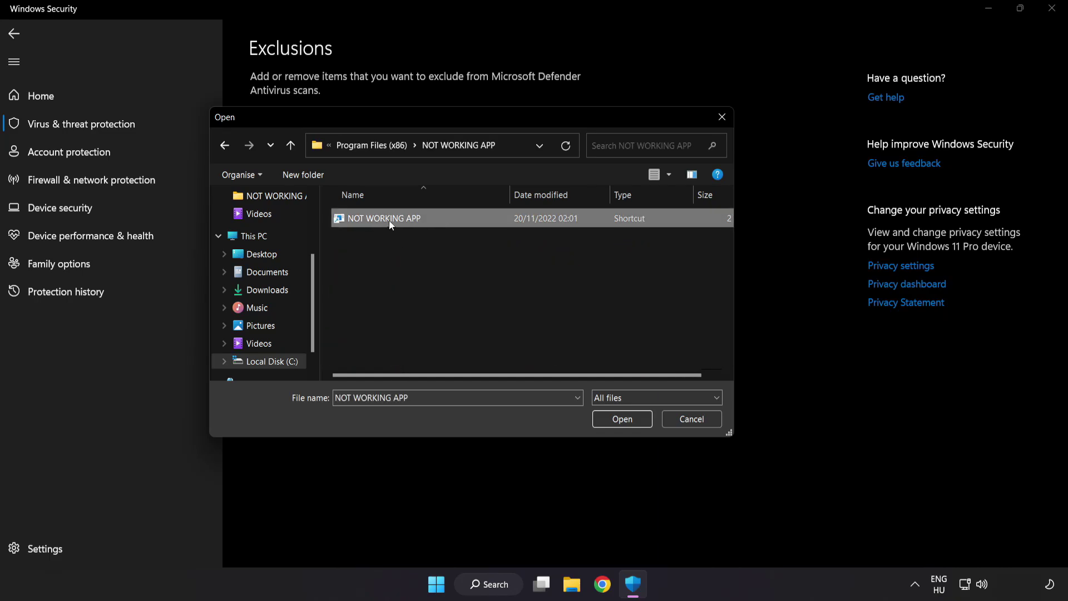
left_click(623, 422)
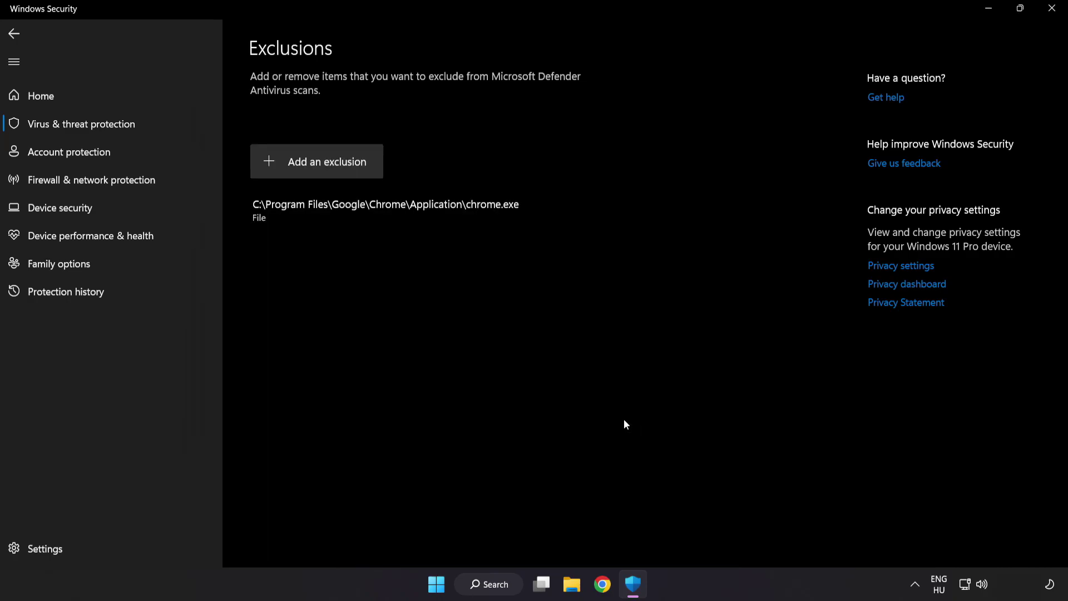
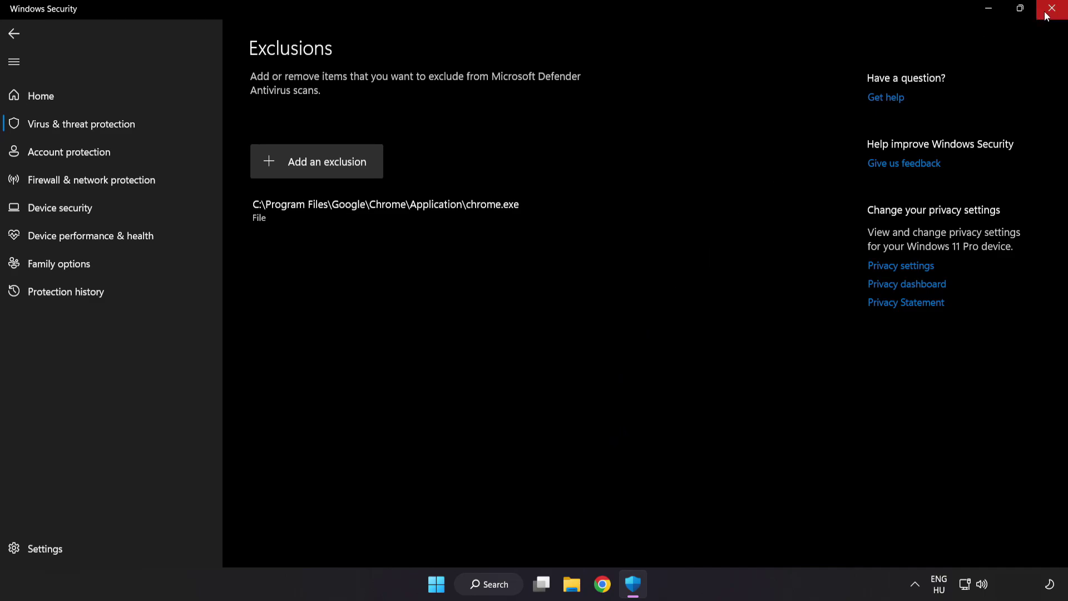
left_click(1049, 18)
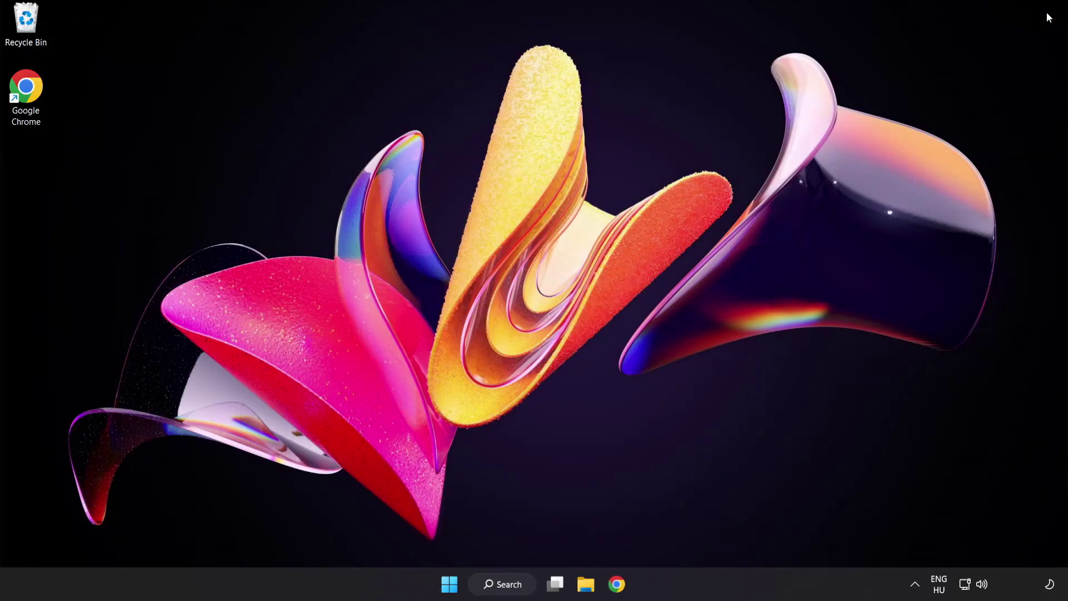
Step: Open the power options for restarting the computer
left_click(448, 587)
left_click(706, 539)
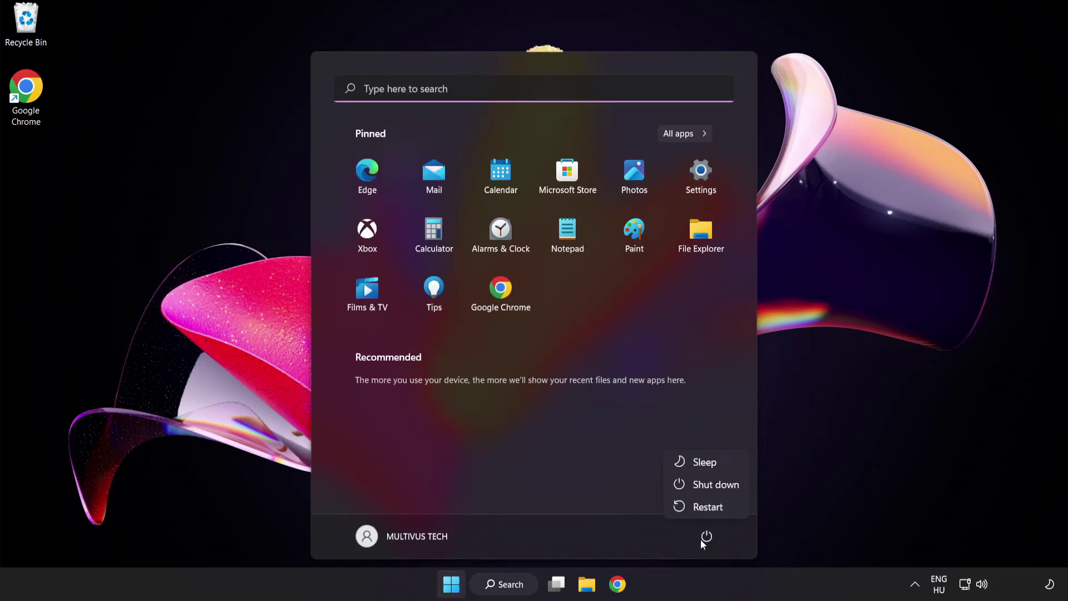